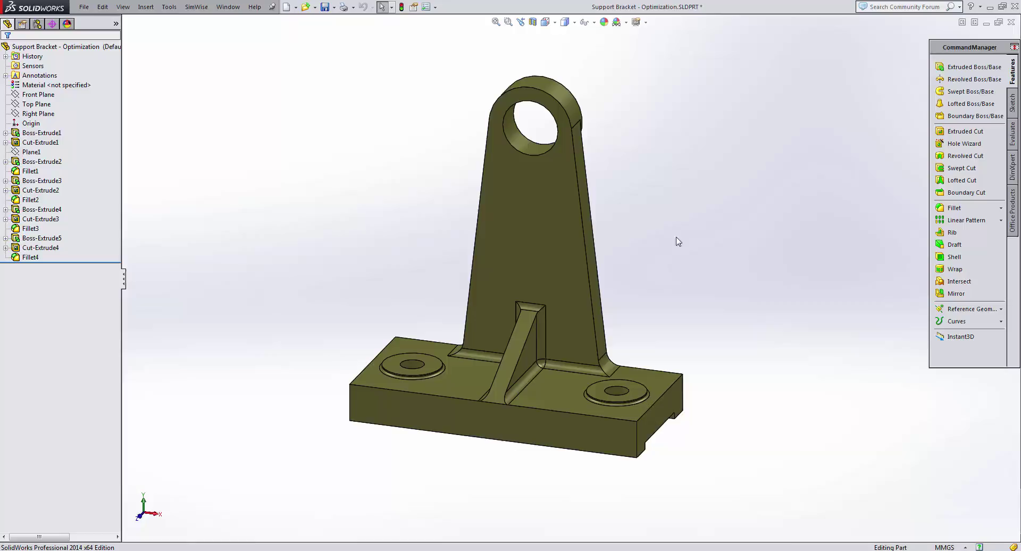
Show the ear dimensions (height 120, bottom width 60, top diameter 36) and gusset dimensions (width 7, height 25).
{"action": "double_click", "coordinate": [557, 221]}
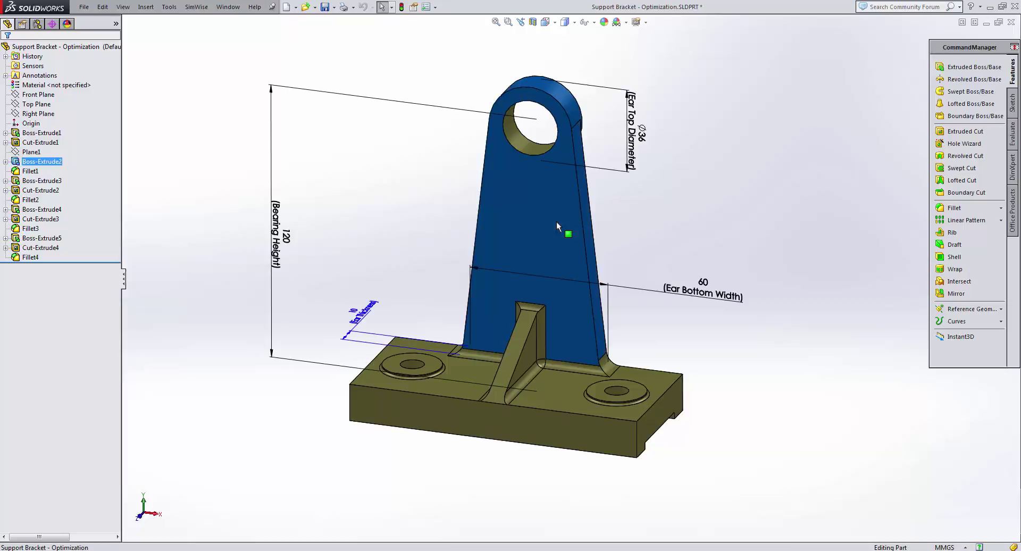
{"action": "double_click", "coordinate": [530, 352]}
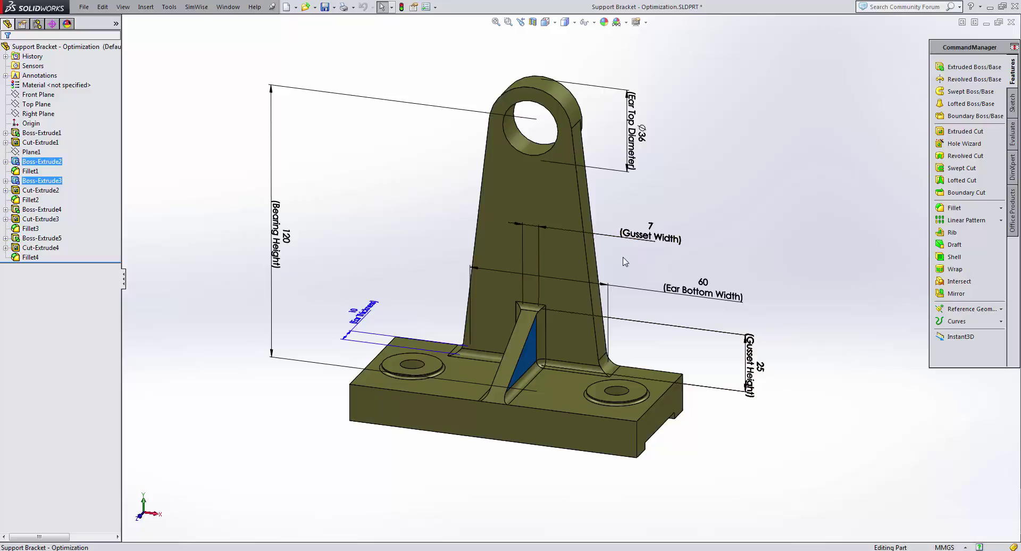
Snap SOLIDWORKS to the right half of the screen and export the bracket to SimWise 4D.
{"action": "left_click", "coordinate": [1002, 6]}
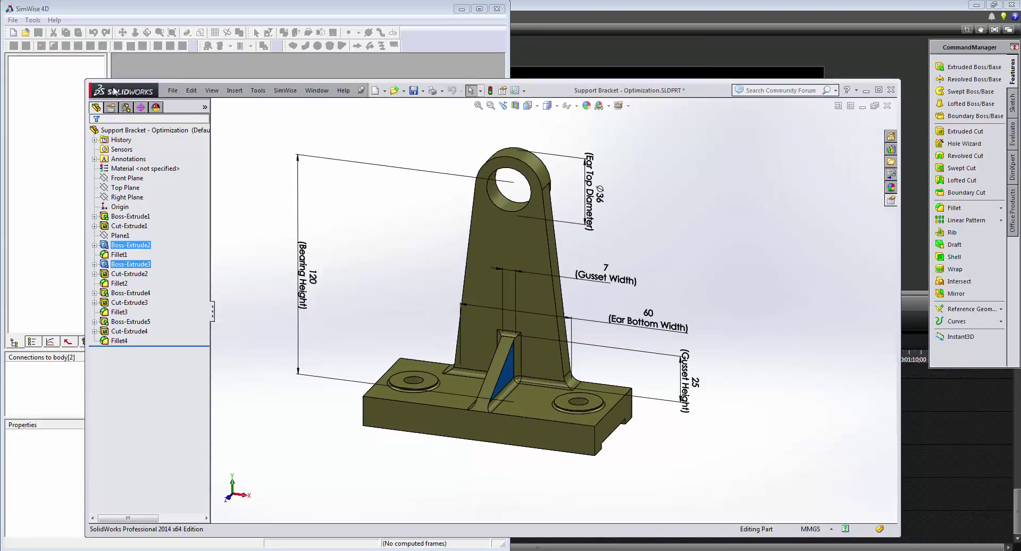
{"action": "key", "text": "super+Right"}
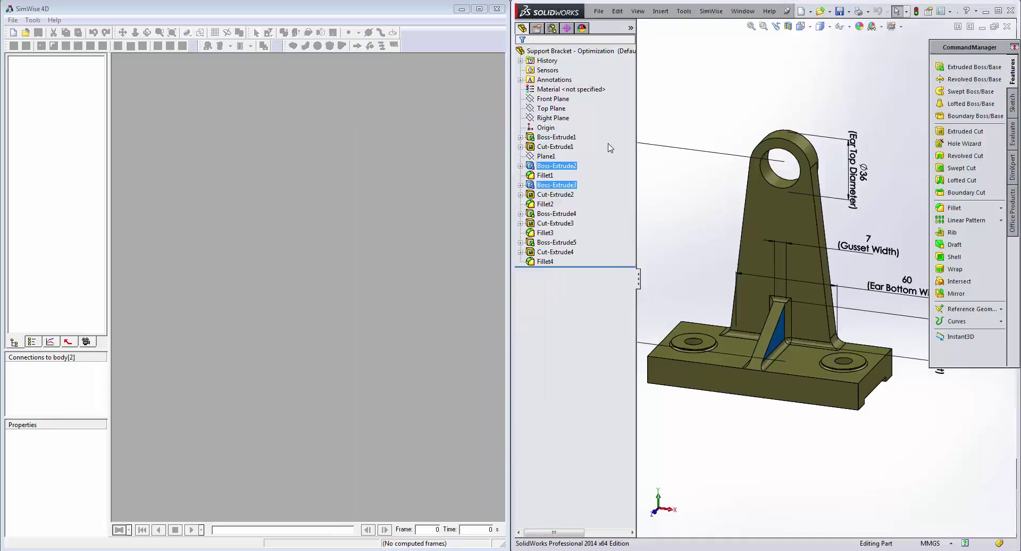
{"action": "left_click", "coordinate": [452, 164]}
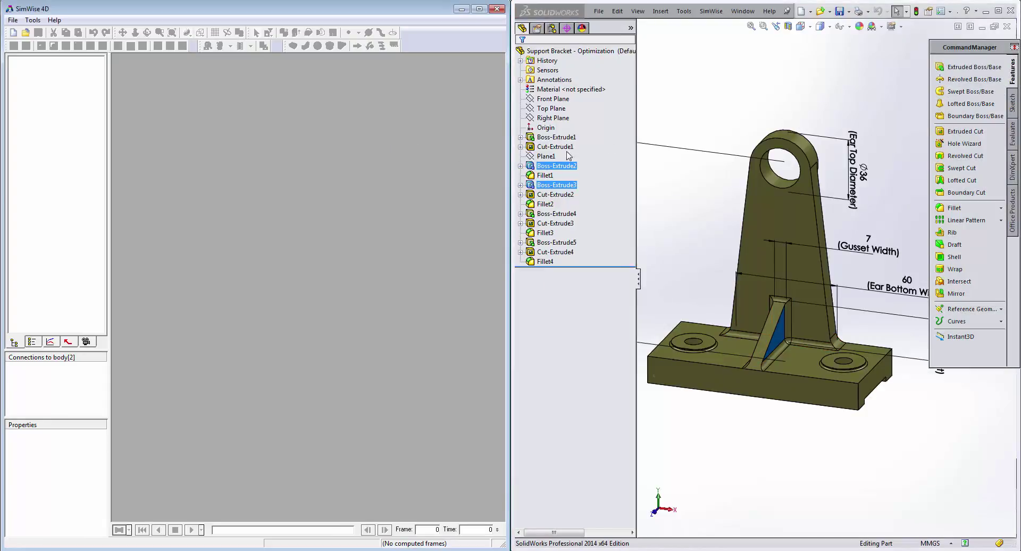
{"action": "left_click", "coordinate": [718, 61]}
{"action": "left_click", "coordinate": [713, 11]}
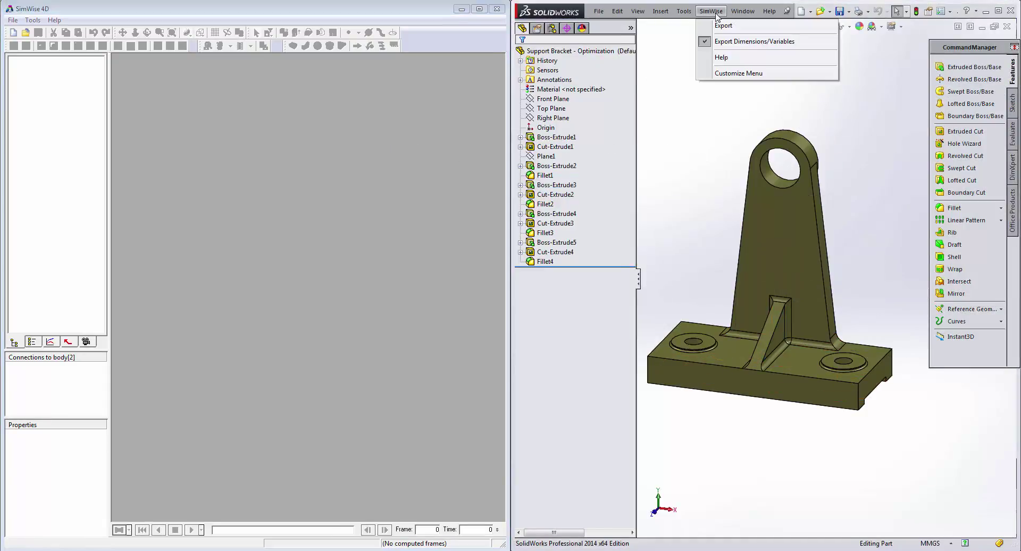
{"action": "left_click", "coordinate": [724, 28]}
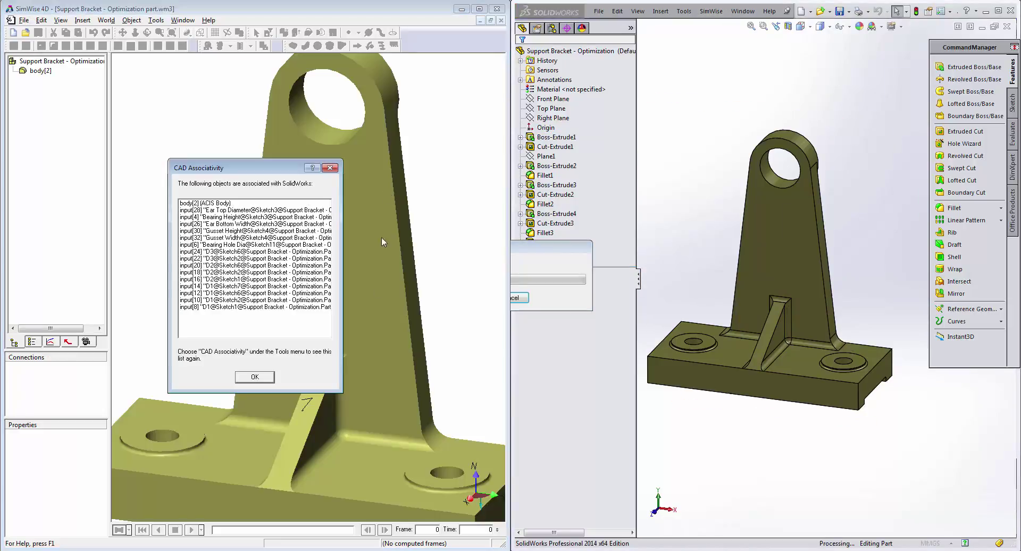
{"action": "left_click", "coordinate": [254, 377]}
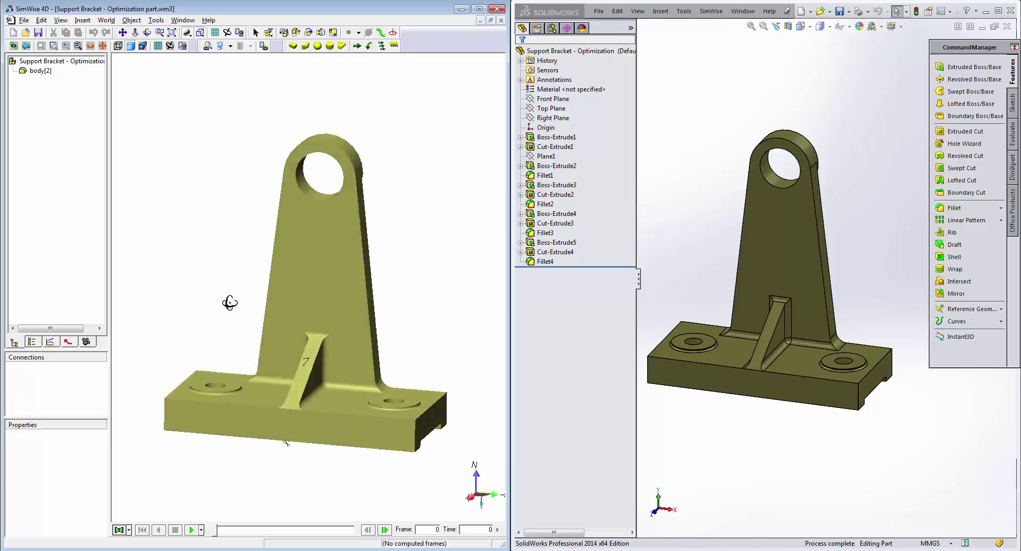
Orbit the bracket and fit the whole part in the SimWise 4D view.
{"action": "middle_click_drag", "start_coordinate": [227, 298], "coordinate": [330, 326]}
{"action": "scroll", "coordinate": [372, 274], "scroll_direction": "up", "scroll_amount": 5}
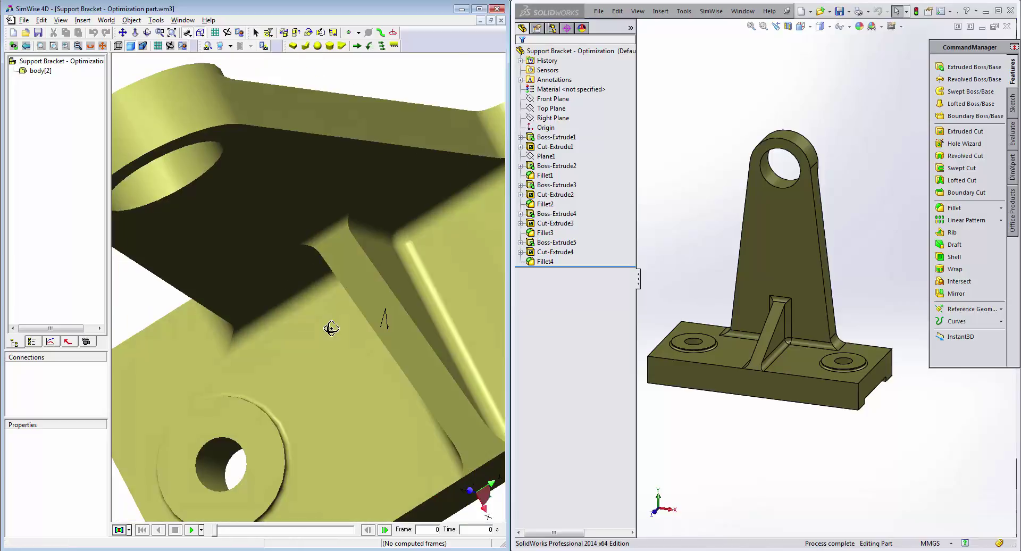
{"action": "left_click", "coordinate": [333, 327]}
{"action": "key", "text": "f"}
{"action": "key", "text": "Escape"}
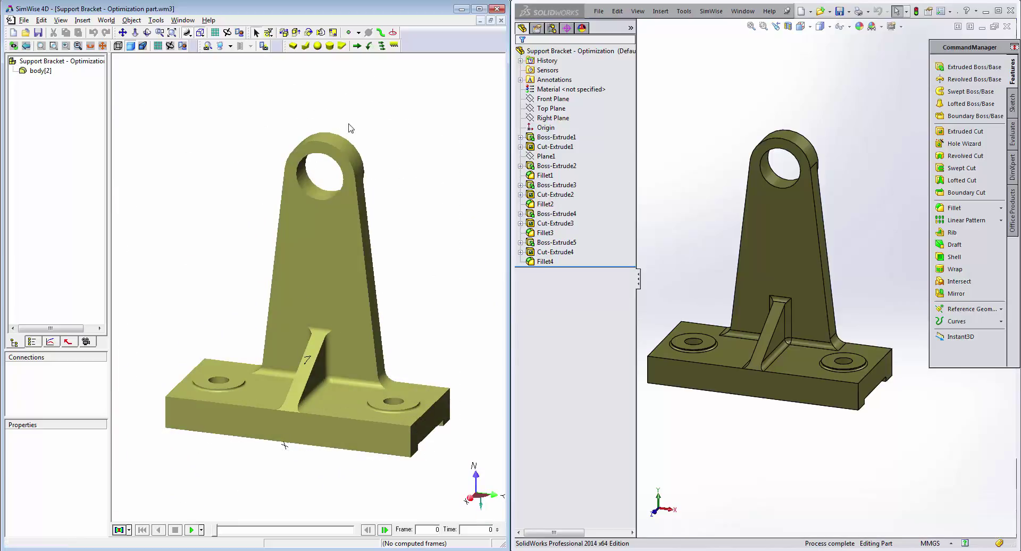
Add face restraints on the left washer, base top, right washer and adjacent base top faces.
{"action": "left_click", "coordinate": [394, 46]}
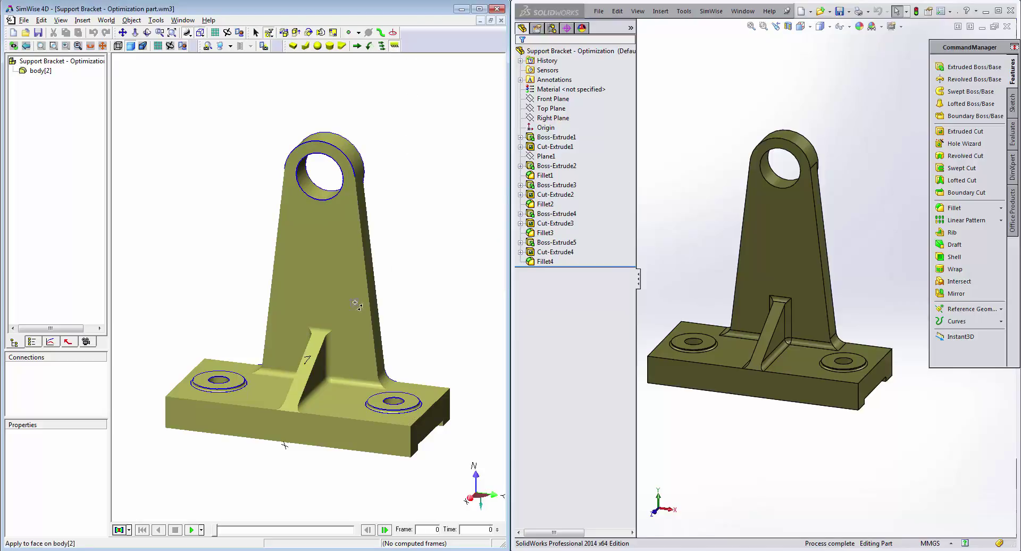
{"action": "scroll", "coordinate": [247, 362], "scroll_direction": "up", "scroll_amount": 5}
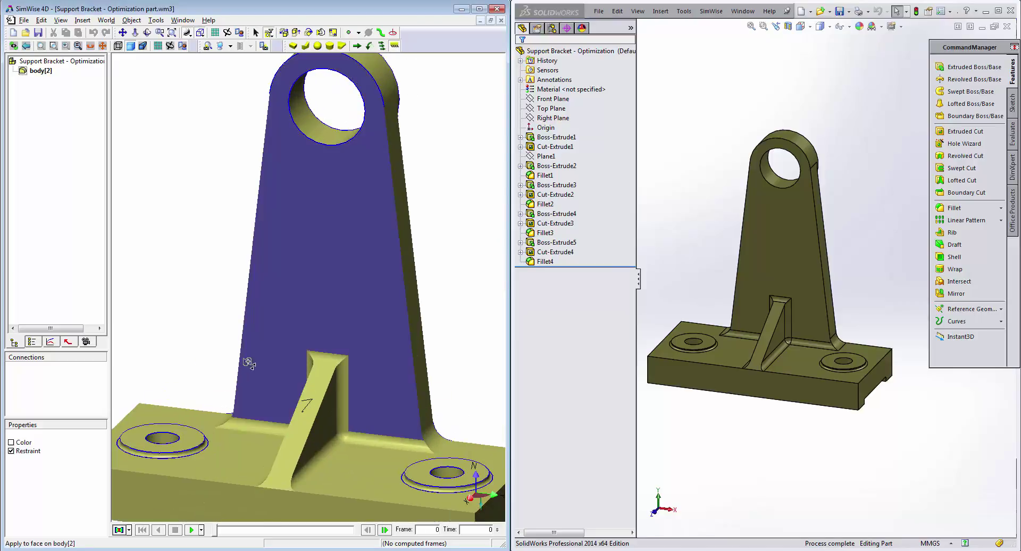
{"action": "scroll", "coordinate": [248, 363], "scroll_direction": "up", "scroll_amount": 3}
{"action": "scroll", "coordinate": [248, 292], "scroll_direction": "up", "scroll_amount": 3}
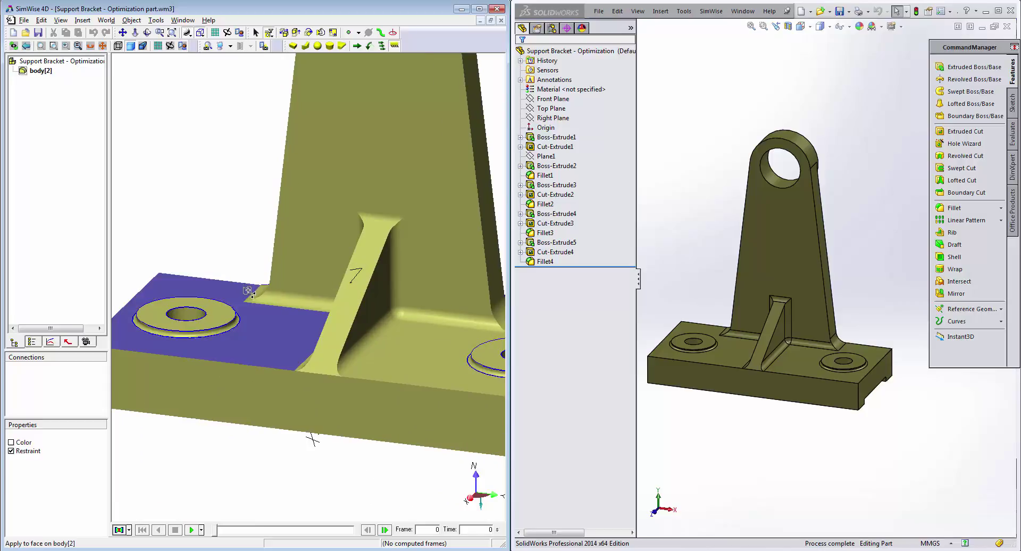
{"action": "left_click", "coordinate": [185, 314]}
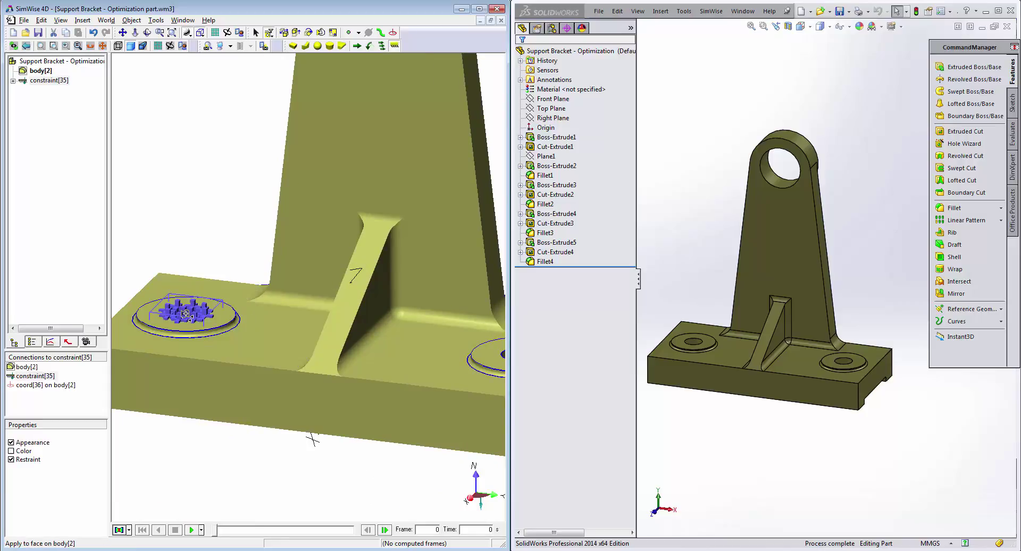
{"action": "left_click", "coordinate": [222, 313]}
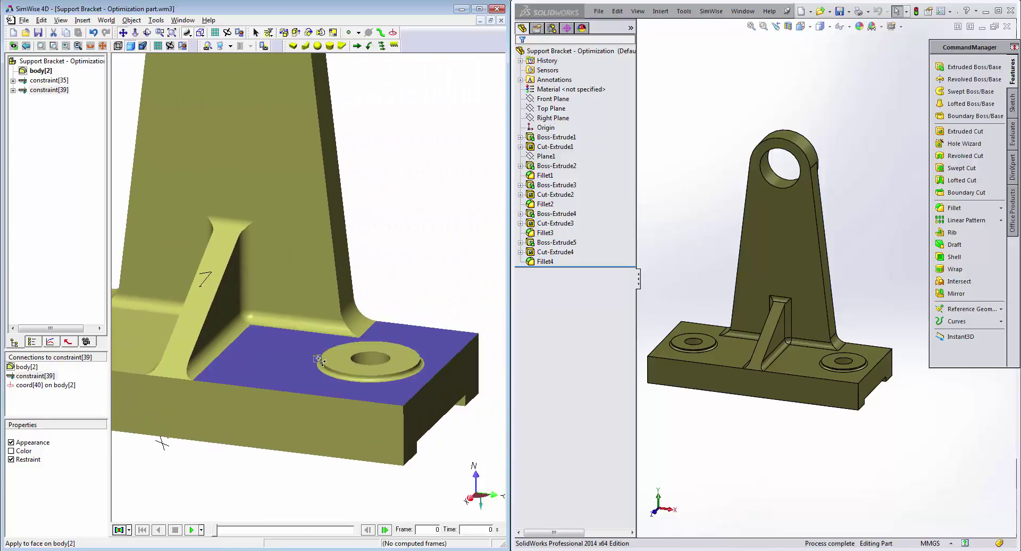
{"action": "left_click", "coordinate": [339, 359]}
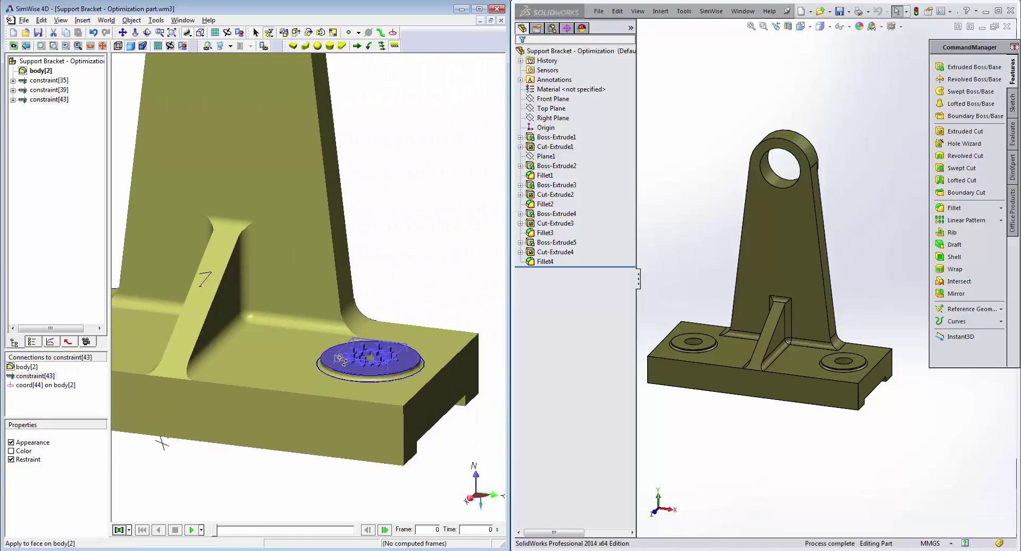
{"action": "left_click", "coordinate": [339, 360]}
Turn the bracket over and restrain three faces of the underside slot.
{"action": "middle_click_drag", "start_coordinate": [339, 359], "coordinate": [249, 178]}
{"action": "left_click", "coordinate": [427, 272]}
{"action": "left_click", "coordinate": [373, 268]}
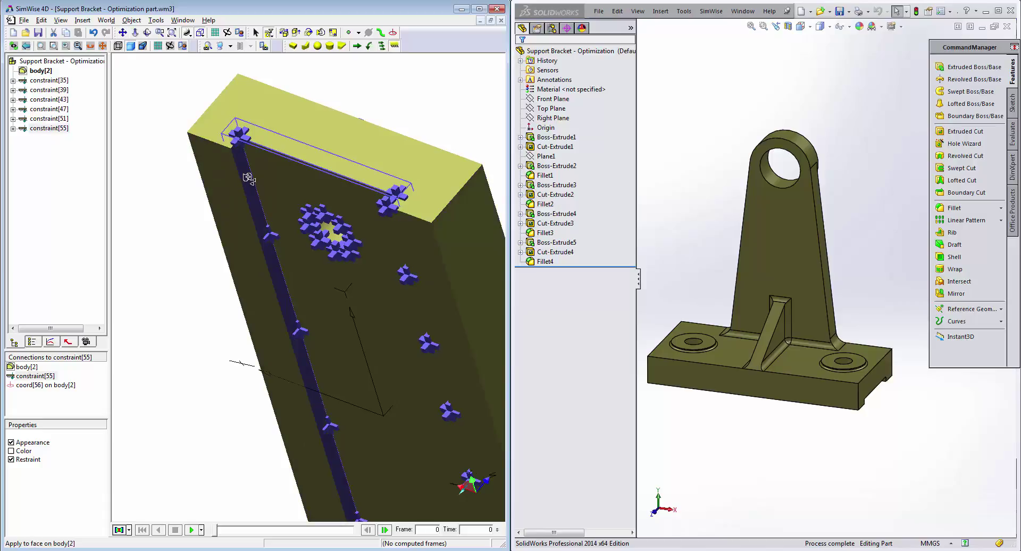
{"action": "left_click", "coordinate": [249, 177]}
{"action": "right_click", "coordinate": [164, 151]}
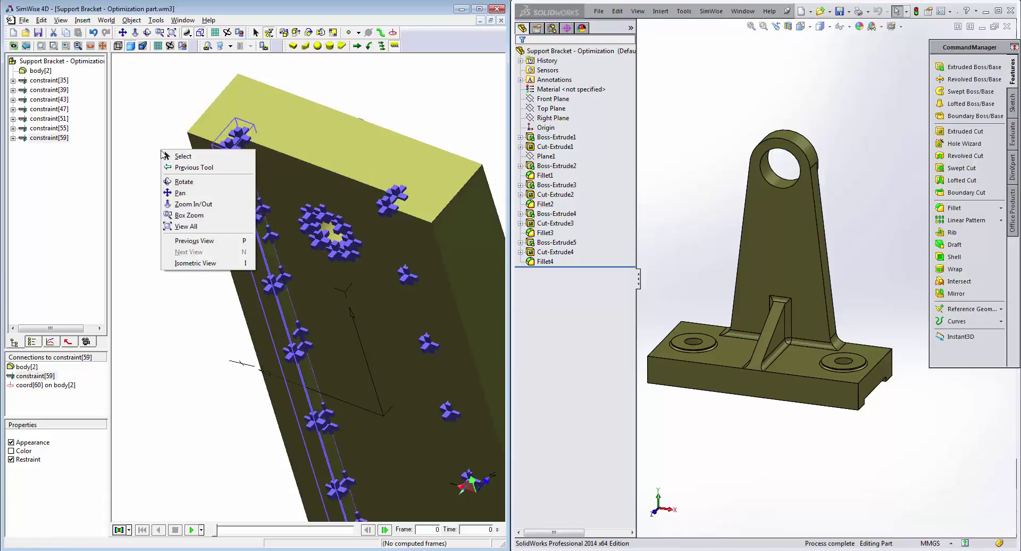
{"action": "left_click", "coordinate": [181, 155]}
{"action": "left_click", "coordinate": [161, 206]}
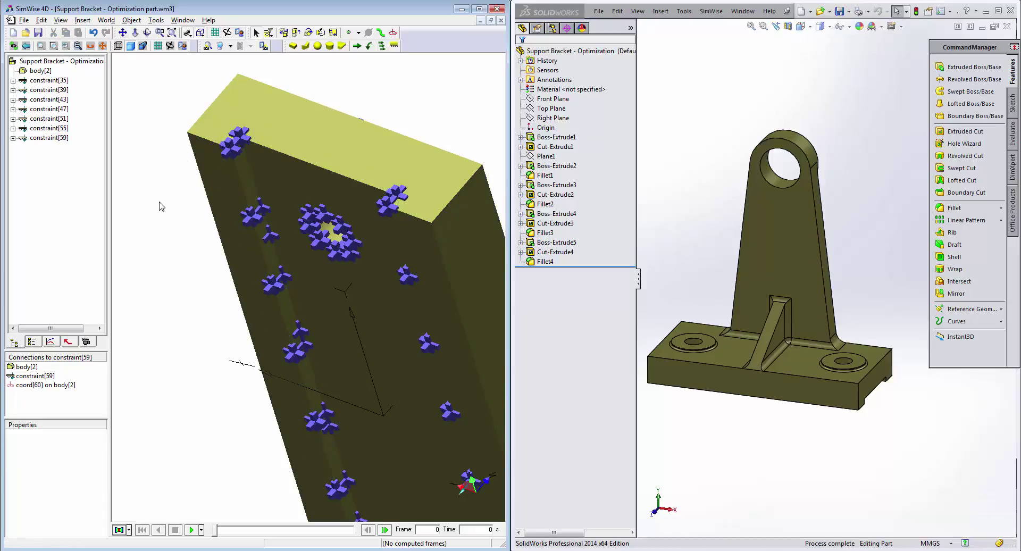
Switch all seven face restraints to face-normal coordinates, fixing only normal displacement at 0 mm.
{"action": "key", "text": "Home"}
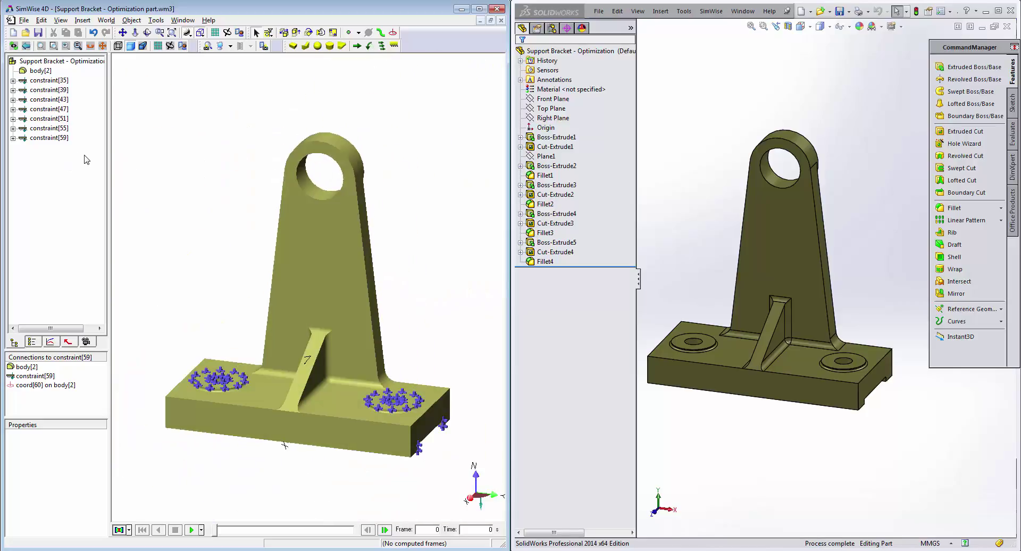
{"action": "left_click_drag", "start_coordinate": [84, 154], "coordinate": [19, 83]}
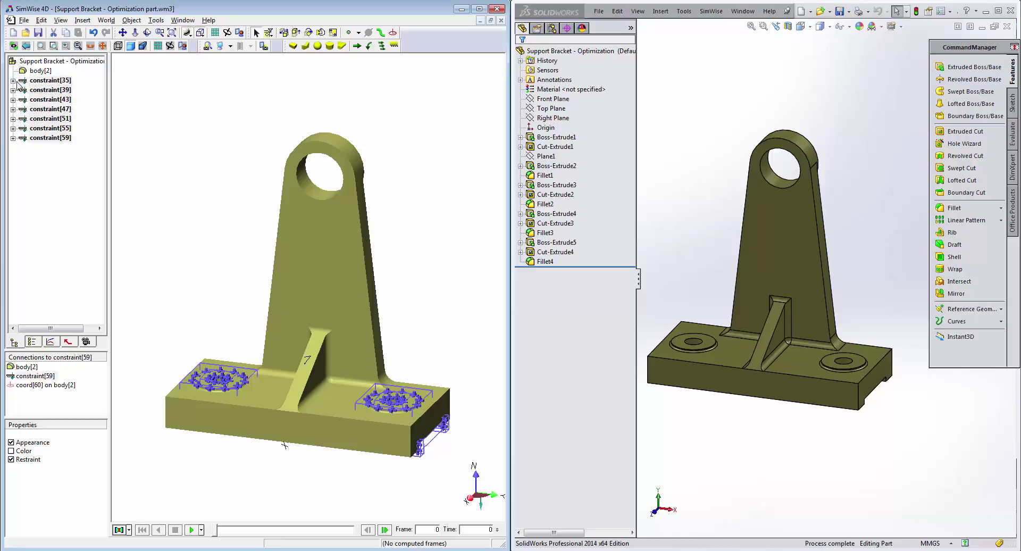
{"action": "right_click", "coordinate": [49, 120]}
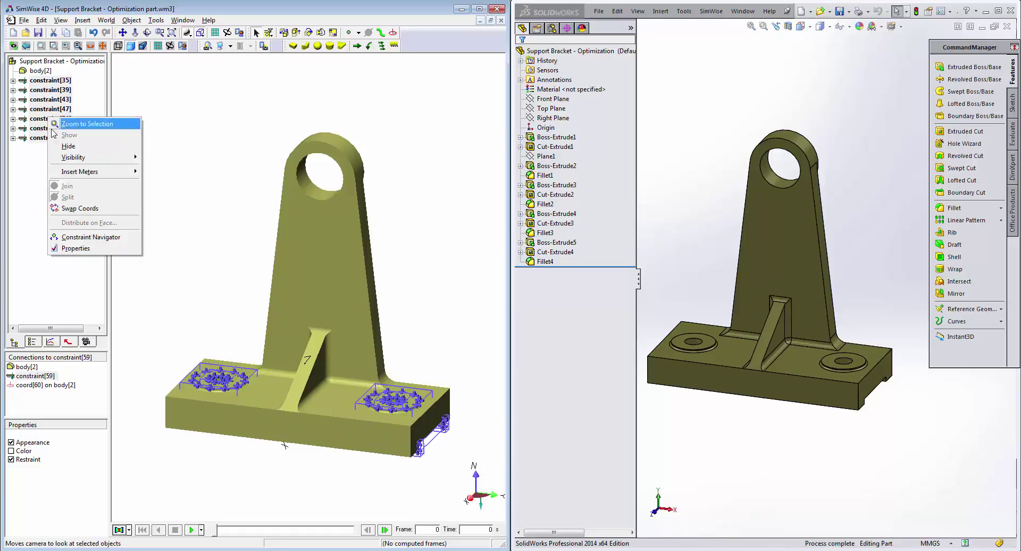
{"action": "left_click", "coordinate": [80, 248]}
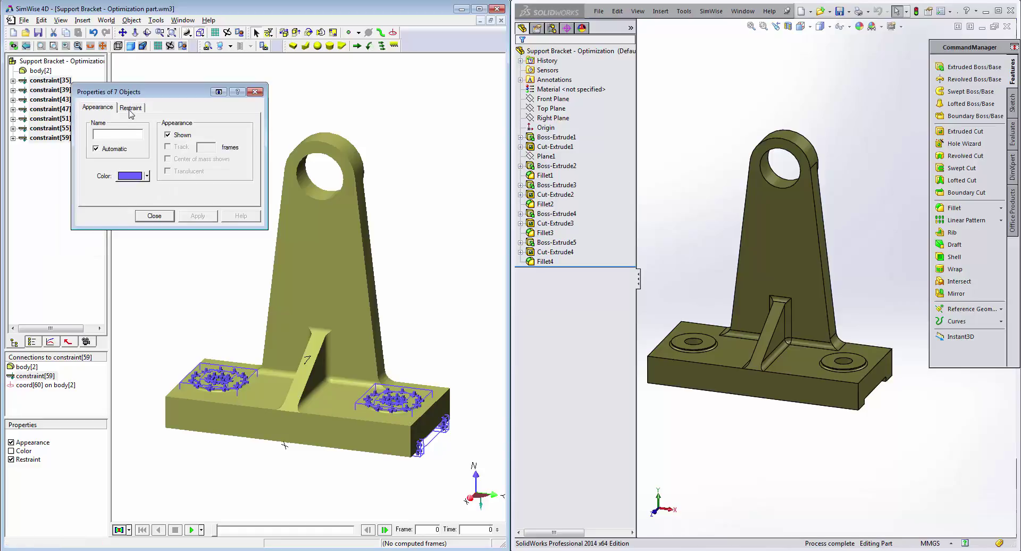
{"action": "left_click", "coordinate": [131, 109]}
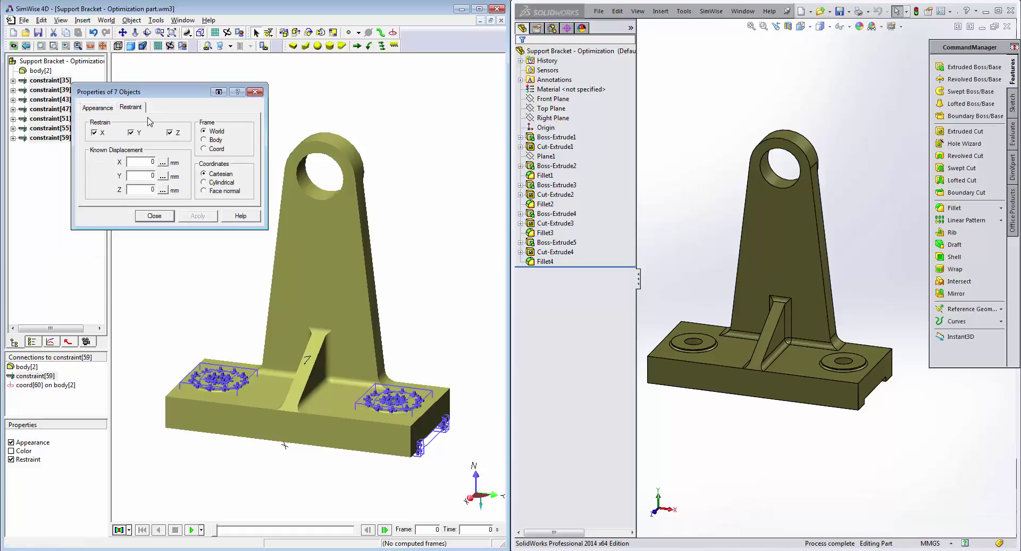
{"action": "left_click", "coordinate": [204, 191]}
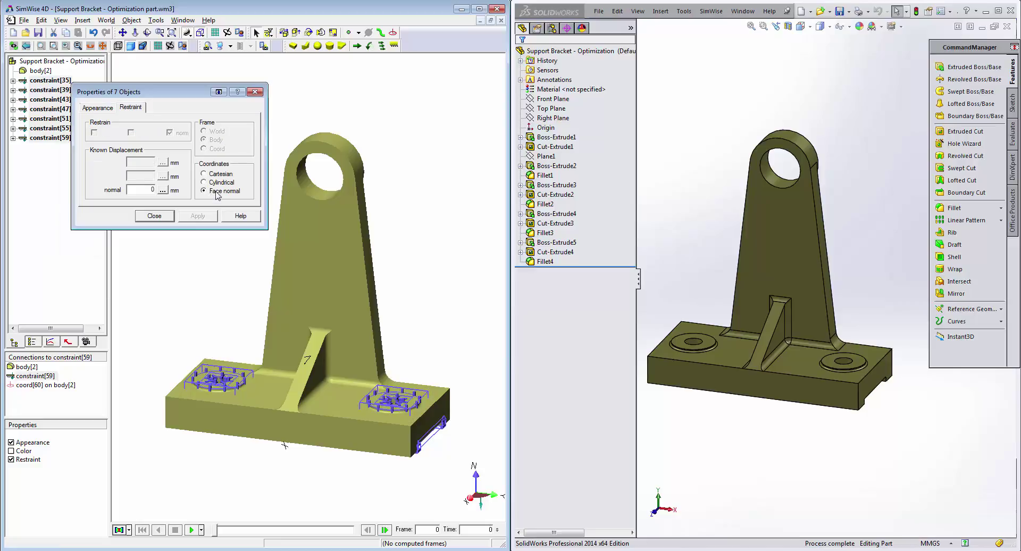
{"action": "left_click", "coordinate": [152, 218]}
{"action": "left_click", "coordinate": [193, 283]}
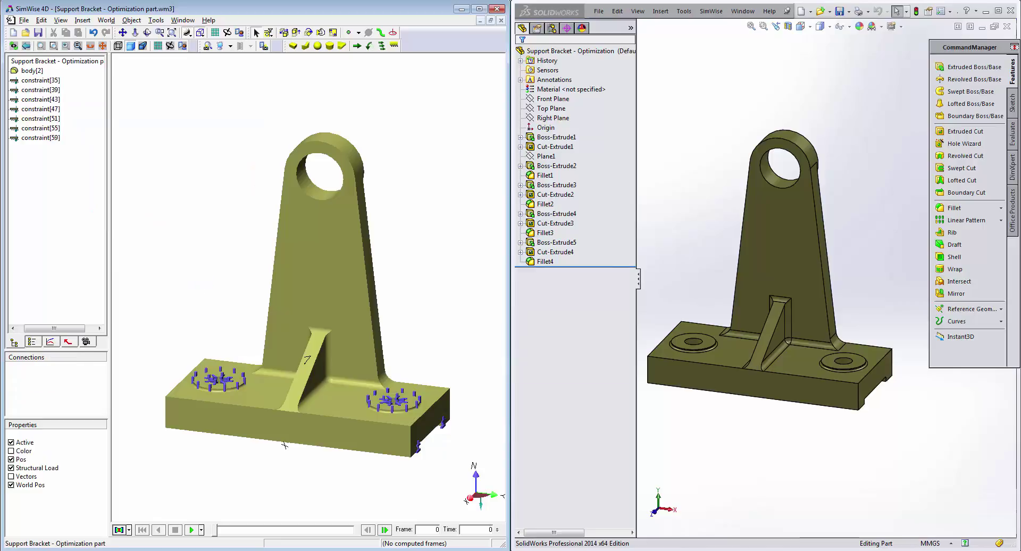
Orbit, zoom and pan to bring the bracket's ear into a side-on view.
{"action": "left_click", "coordinate": [333, 199]}
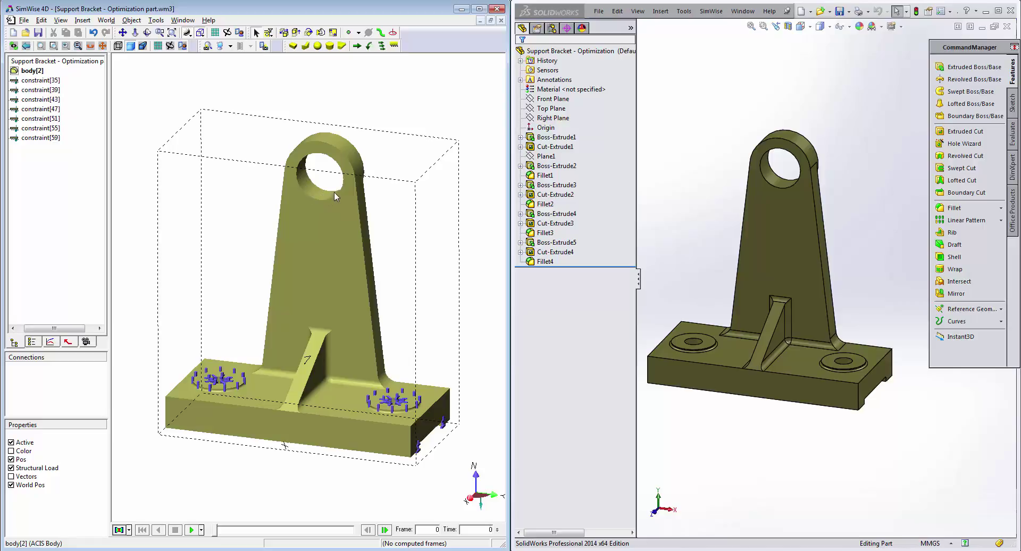
{"action": "left_click_drag", "start_coordinate": [234, 303], "coordinate": [224, 266]}
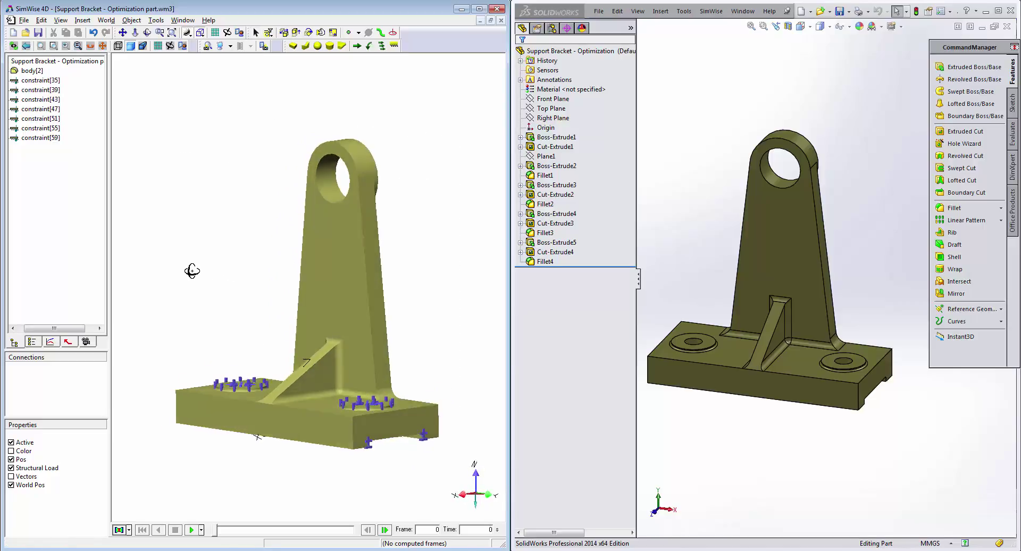
{"action": "scroll", "coordinate": [160, 297], "scroll_direction": "down", "scroll_amount": 3}
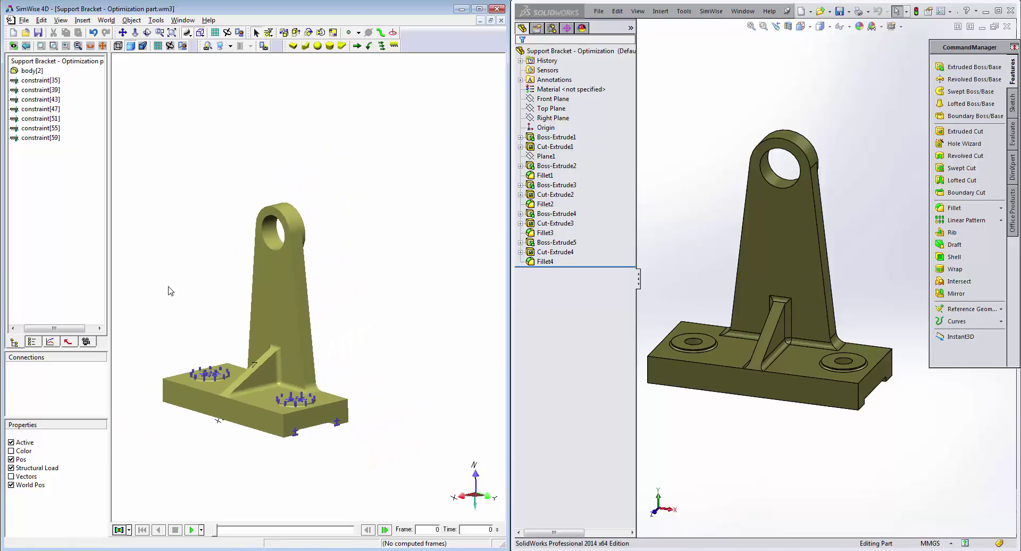
{"action": "left_click_drag", "start_coordinate": [257, 254], "coordinate": [199, 281]}
{"action": "left_click", "coordinate": [292, 243]}
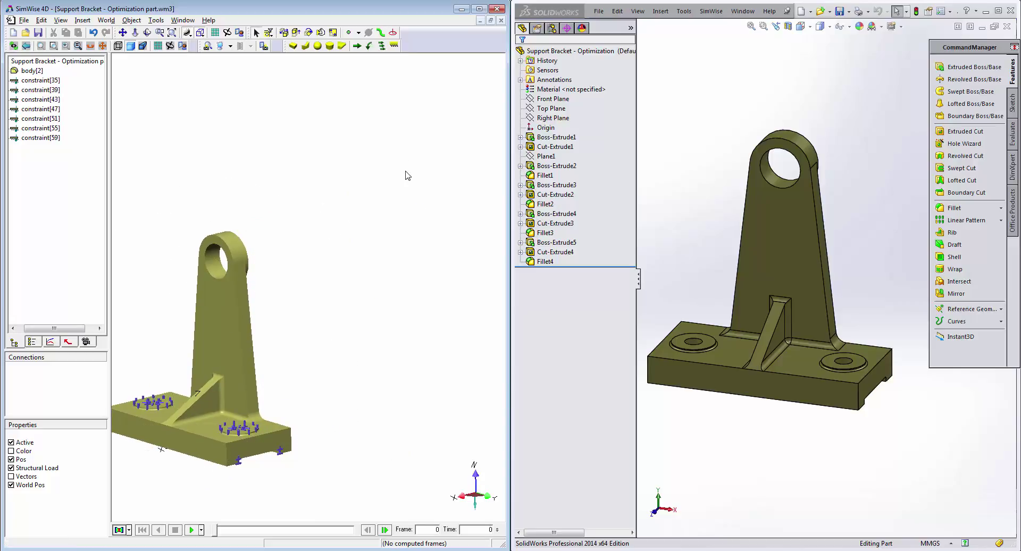
{"action": "middle_click_drag", "start_coordinate": [307, 291], "coordinate": [269, 289]}
{"action": "left_click", "coordinate": [226, 270]}
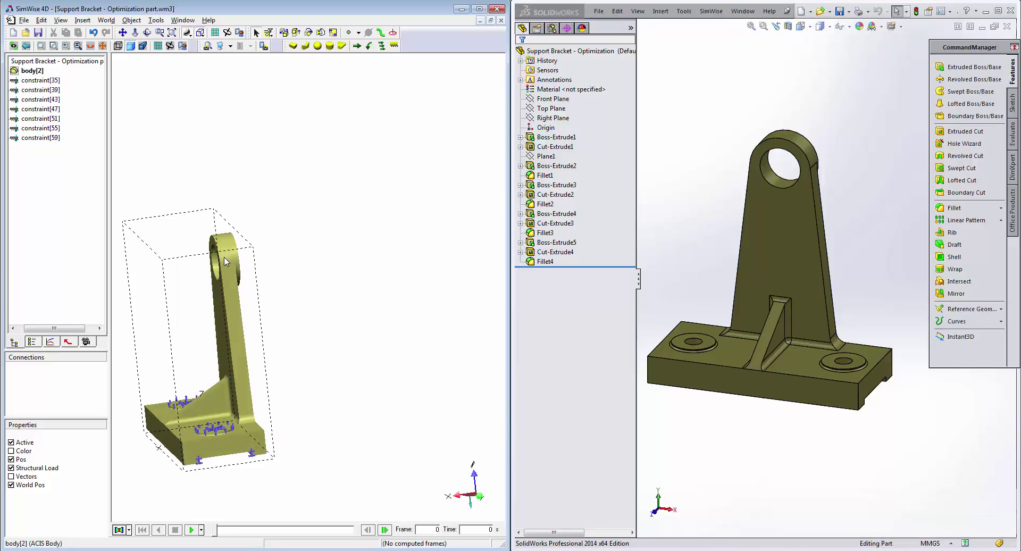
{"action": "left_click", "coordinate": [206, 235]}
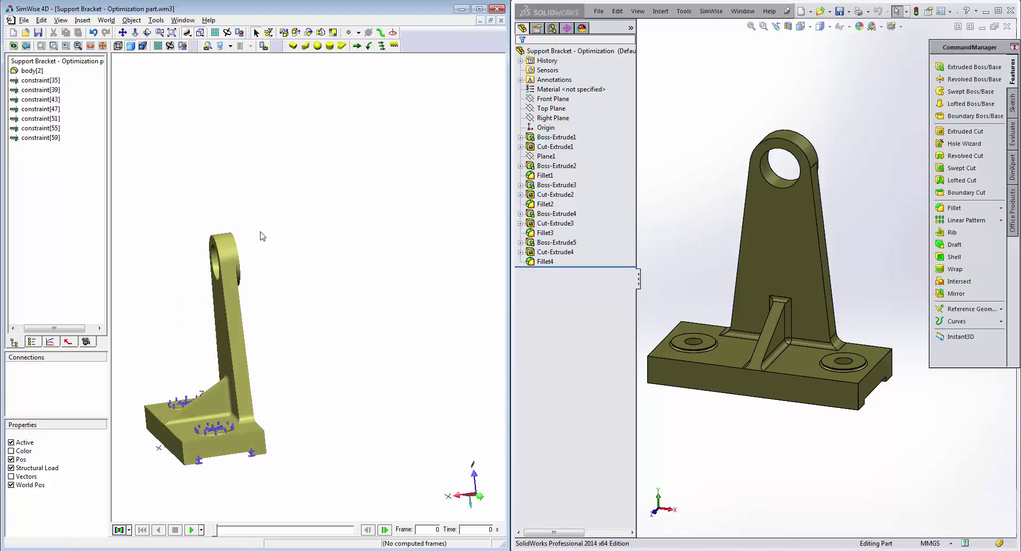
Add a structural load attached at the edge of the bracket's top hole.
{"action": "left_click", "coordinate": [233, 234]}
{"action": "middle_click_drag", "start_coordinate": [234, 255], "coordinate": [319, 271]}
{"action": "left_click", "coordinate": [319, 271]}
{"action": "scroll", "coordinate": [407, 322], "scroll_direction": "up", "scroll_amount": 5}
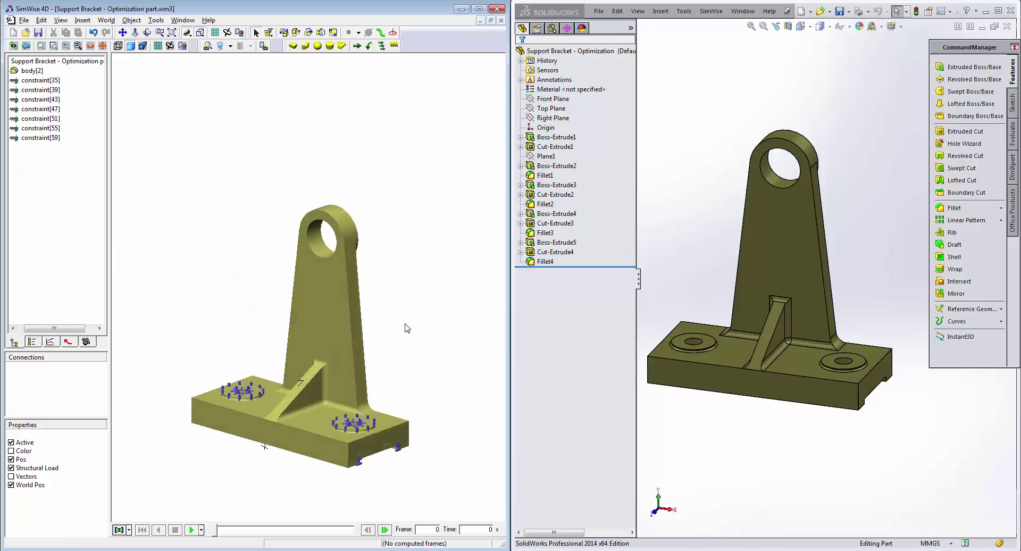
{"action": "left_click", "coordinate": [369, 46]}
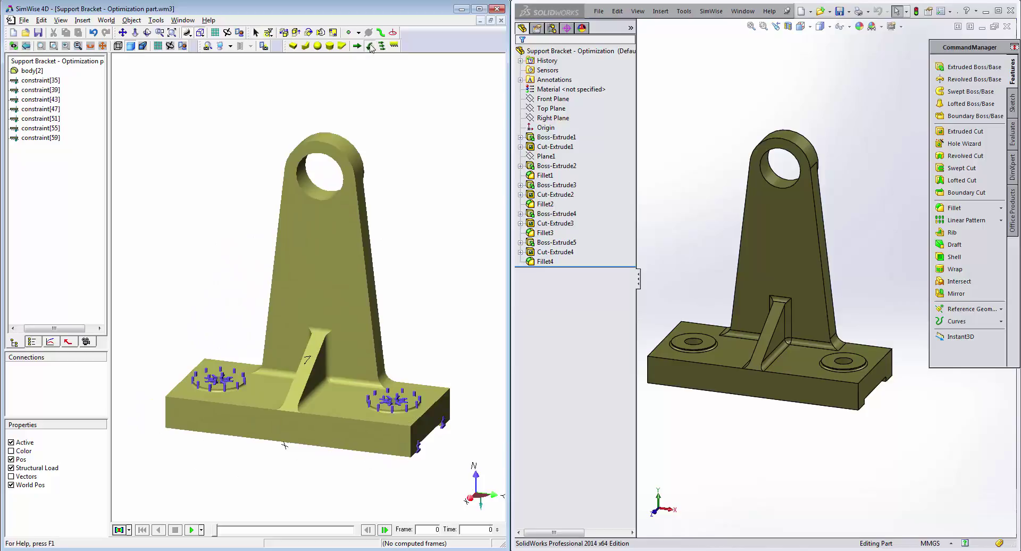
{"action": "left_click", "coordinate": [322, 186]}
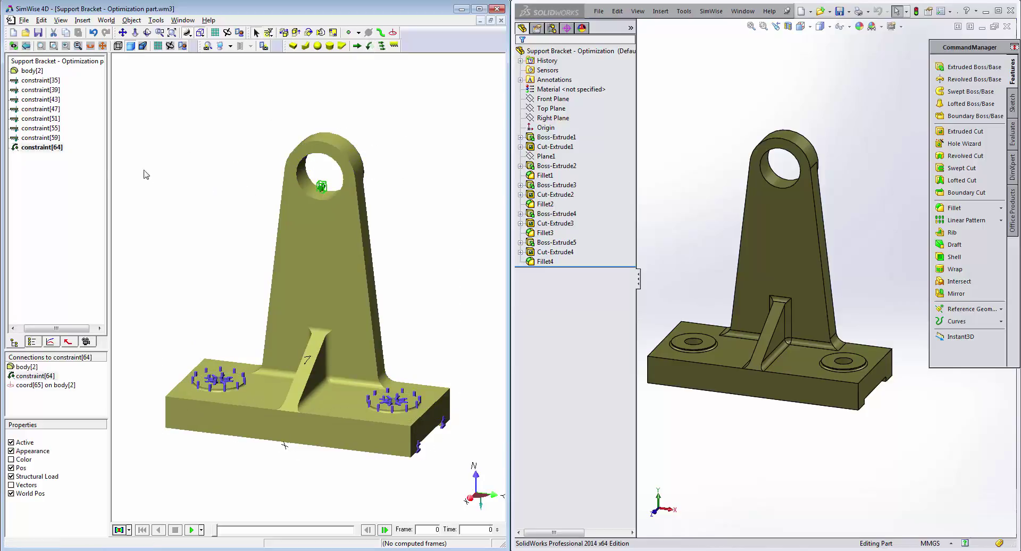
Set constraint[64] to the World frame with X torque 0 and Y torque -7.9e4 N mm.
{"action": "double_click", "coordinate": [43, 147]}
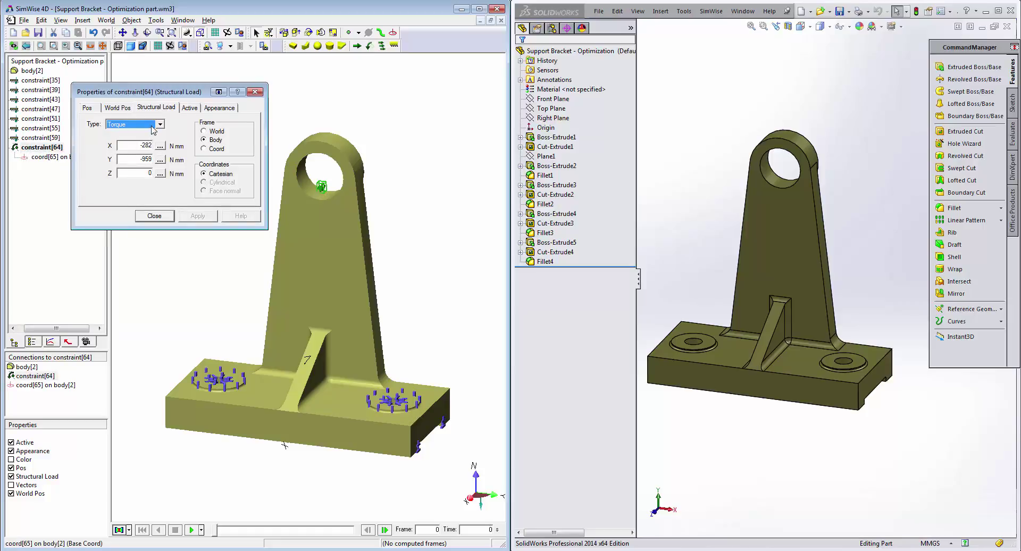
{"action": "left_click", "coordinate": [204, 132]}
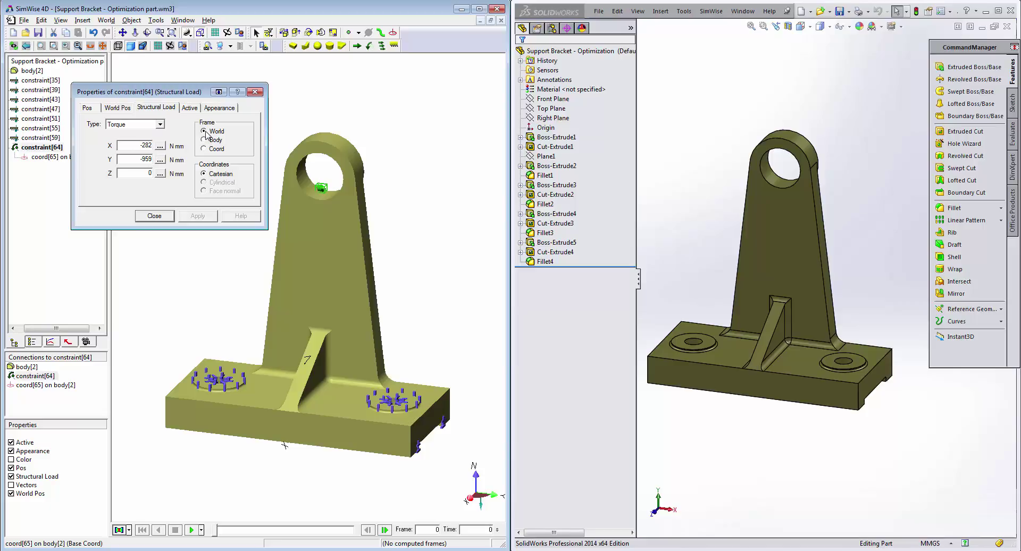
{"action": "middle_click_drag", "start_coordinate": [391, 494], "coordinate": [324, 490]}
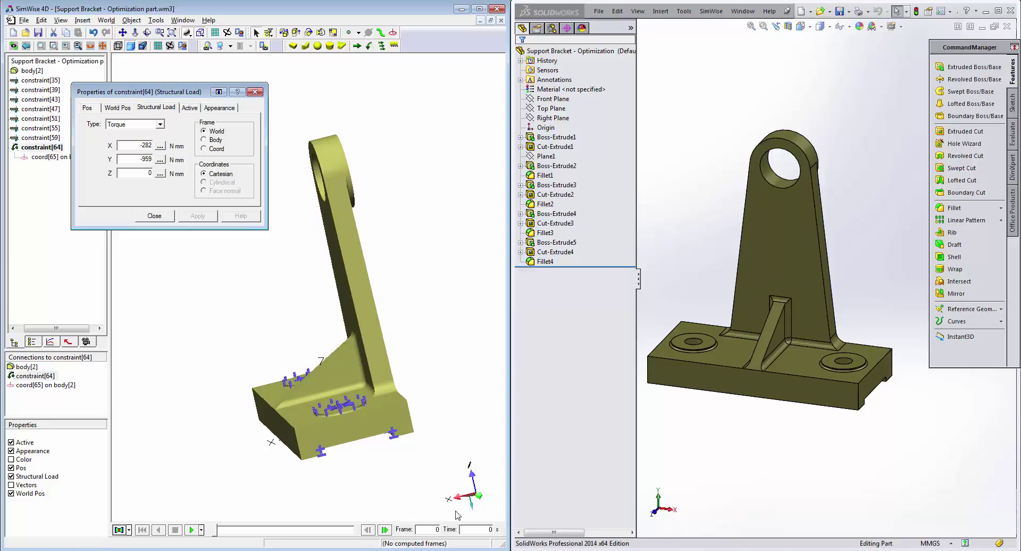
{"action": "middle_click_drag", "start_coordinate": [360, 476], "coordinate": [410, 486]}
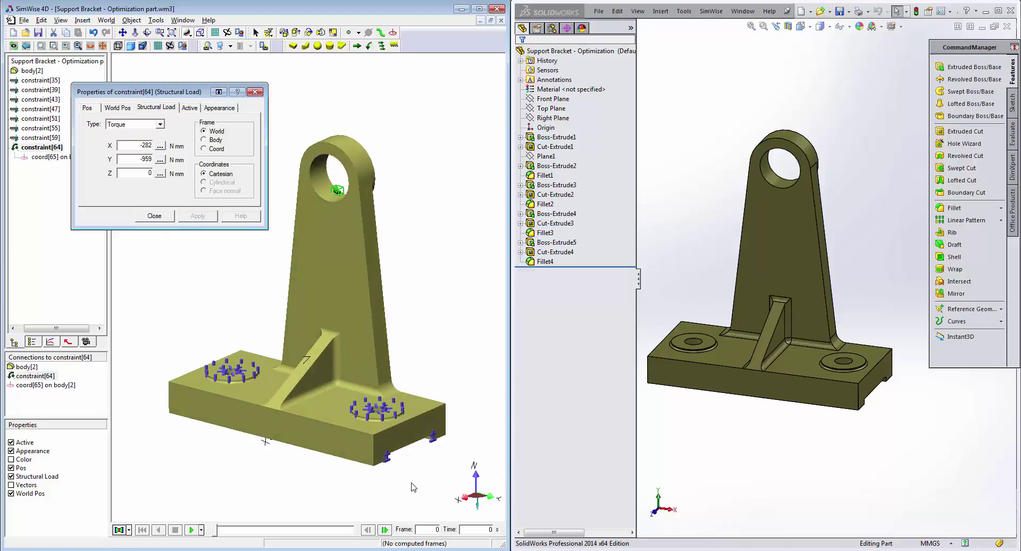
{"action": "double_click", "coordinate": [138, 146]}
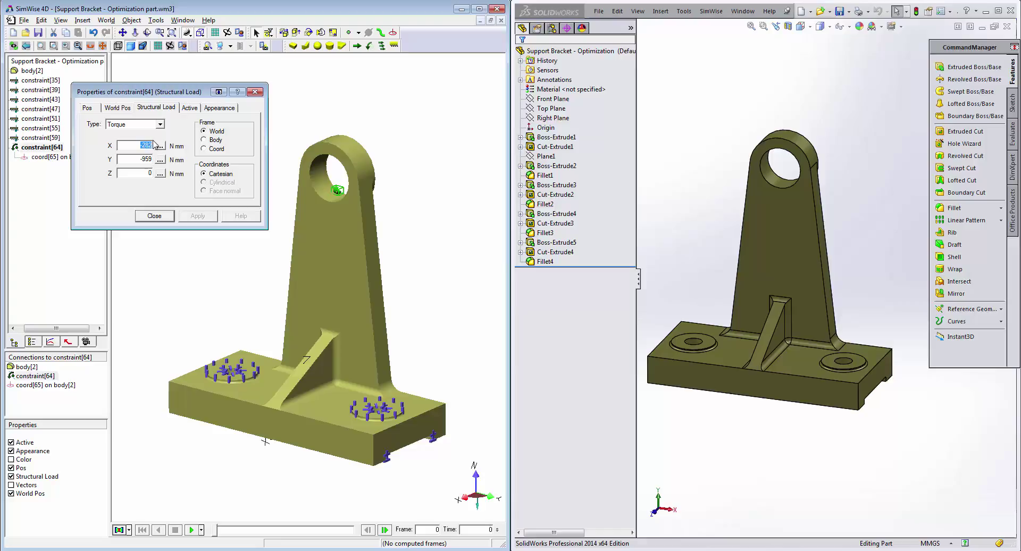
{"action": "type", "text": "0"}
{"action": "double_click", "coordinate": [139, 159]}
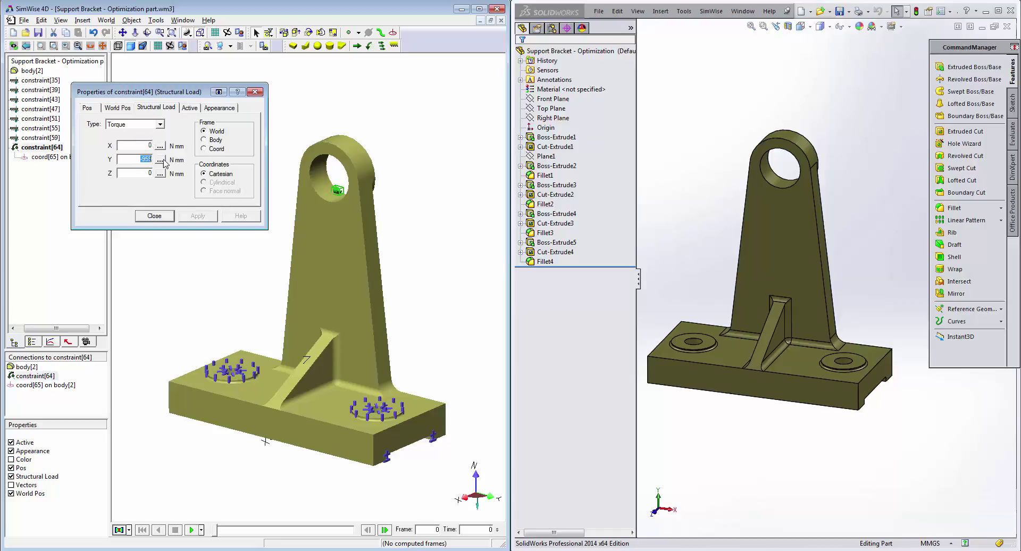
{"action": "type", "text": "-7.9e4"}
{"action": "left_click", "coordinate": [203, 219]}
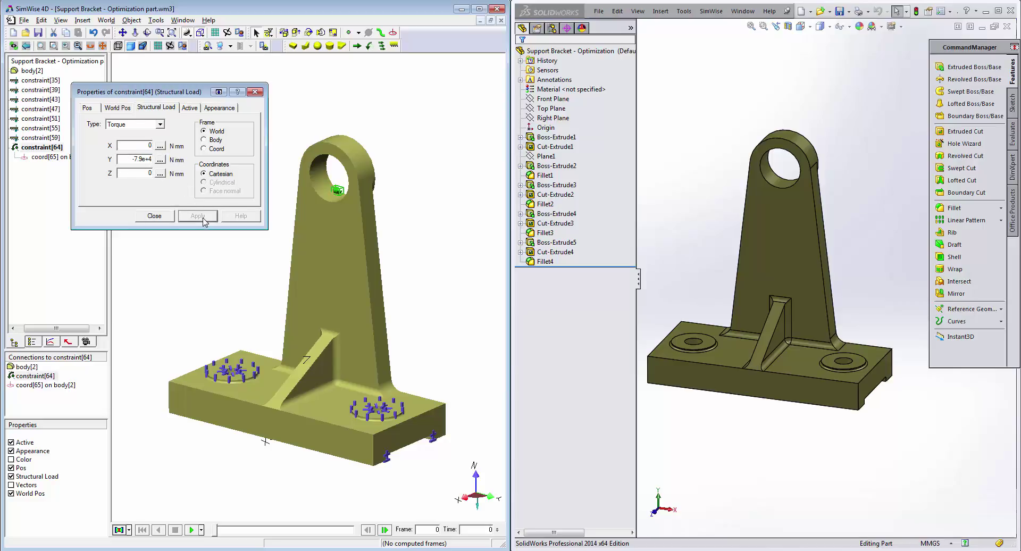
{"action": "left_click", "coordinate": [169, 216]}
{"action": "left_click", "coordinate": [195, 237]}
{"action": "left_click", "coordinate": [310, 240]}
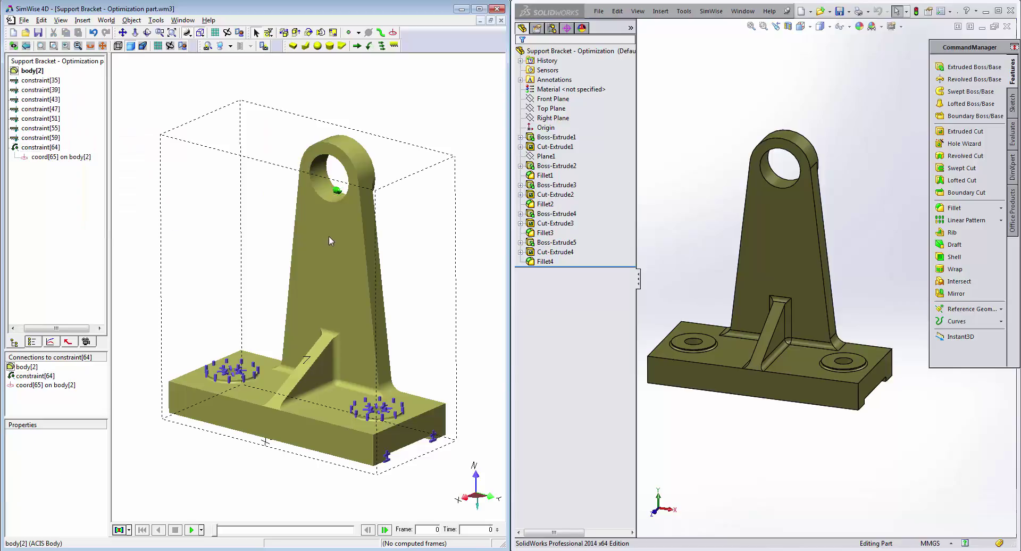
Assign Steel - ANSI C1020 to body[2], bringing its mass to 1.21 kg.
{"action": "double_click", "coordinate": [329, 237]}
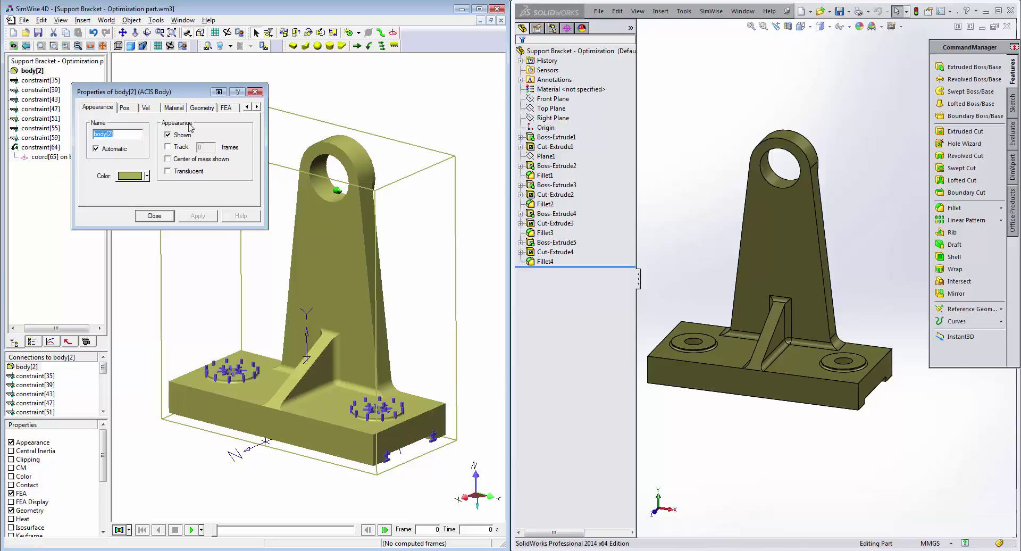
{"action": "left_click", "coordinate": [174, 107]}
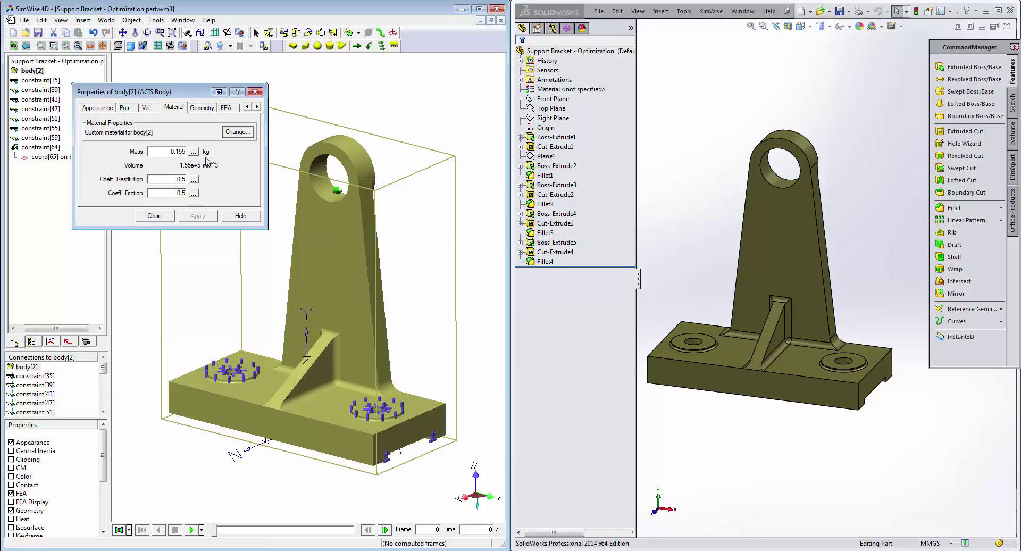
{"action": "left_click", "coordinate": [236, 132]}
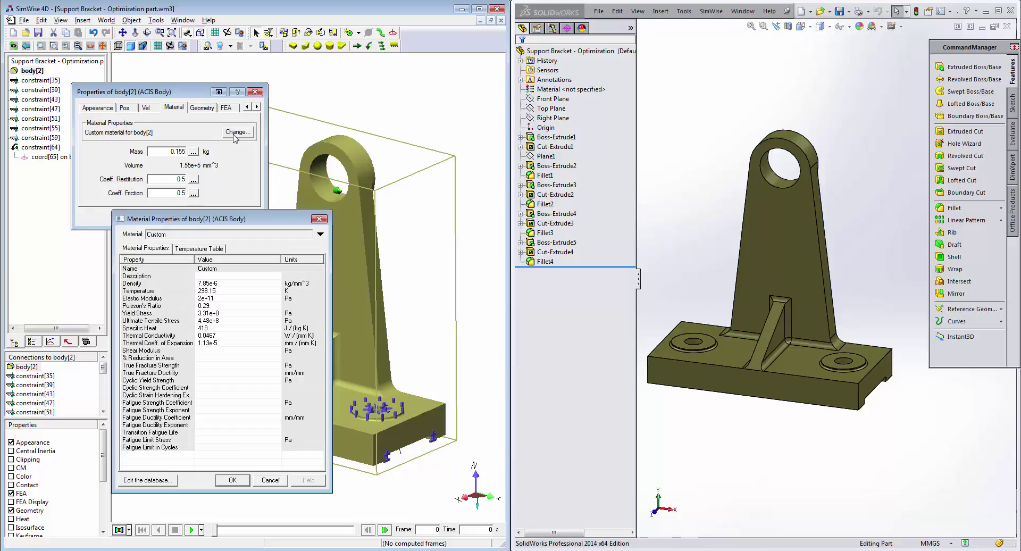
{"action": "left_click", "coordinate": [320, 234]}
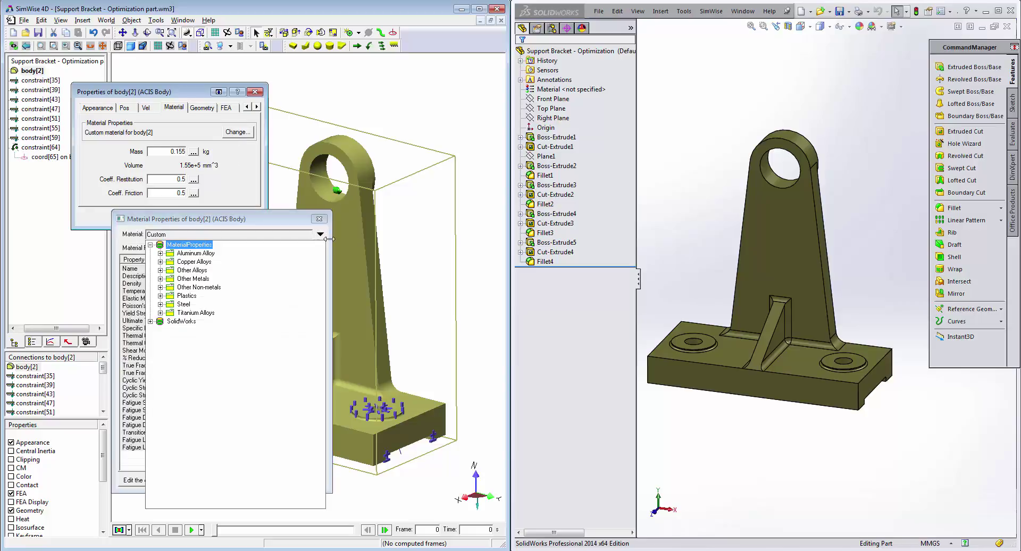
{"action": "left_click", "coordinate": [160, 304]}
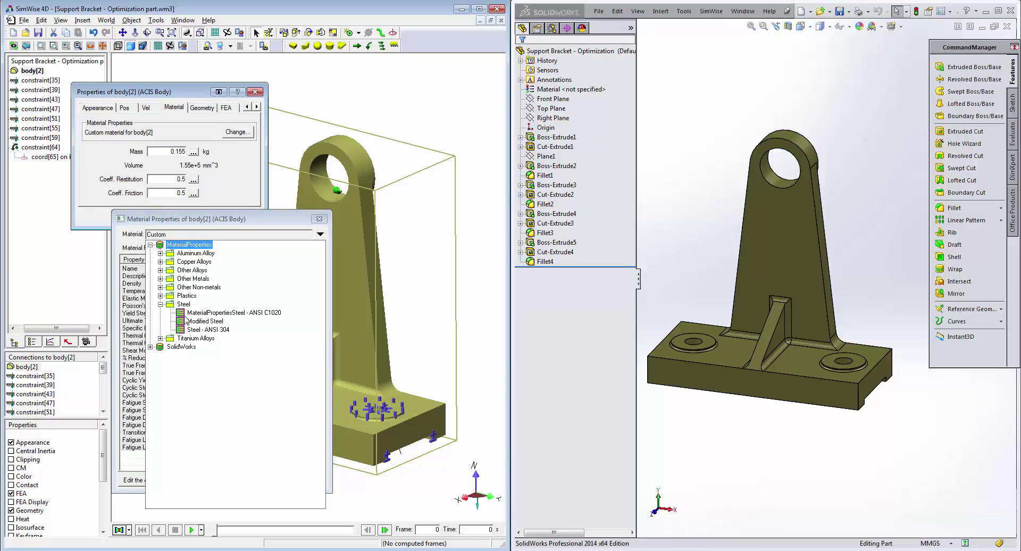
{"action": "left_click", "coordinate": [228, 315]}
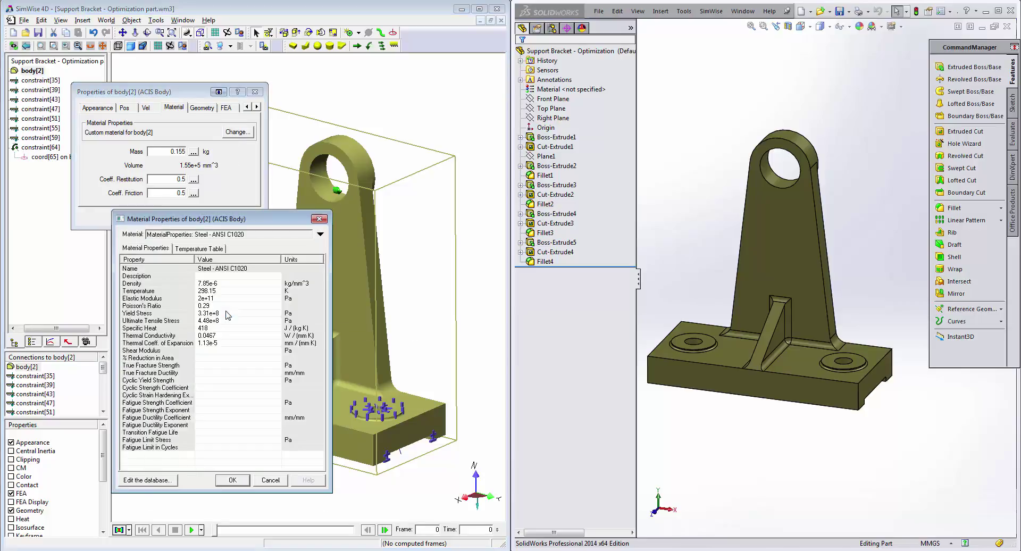
{"action": "left_click", "coordinate": [234, 480]}
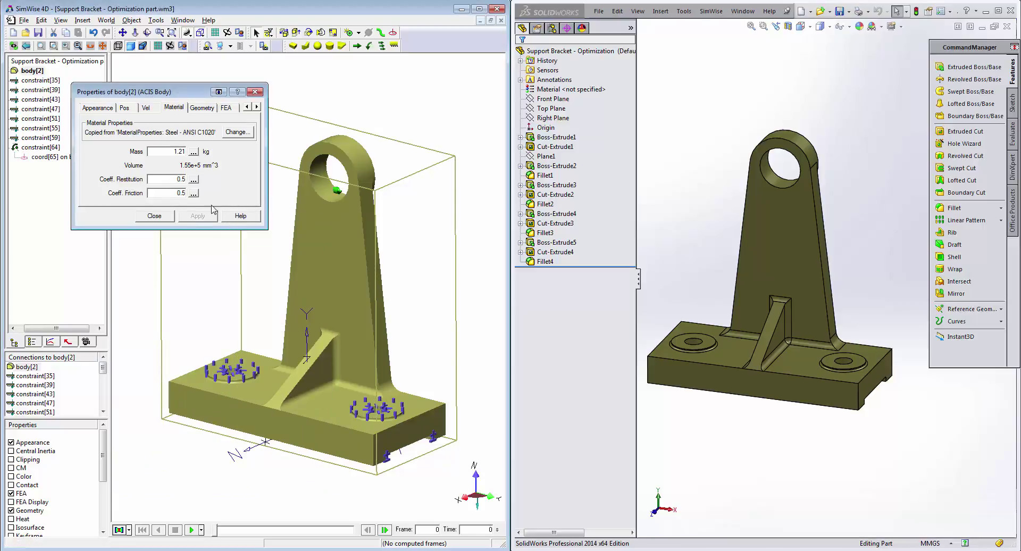
{"action": "left_click", "coordinate": [160, 217]}
{"action": "left_click", "coordinate": [142, 218]}
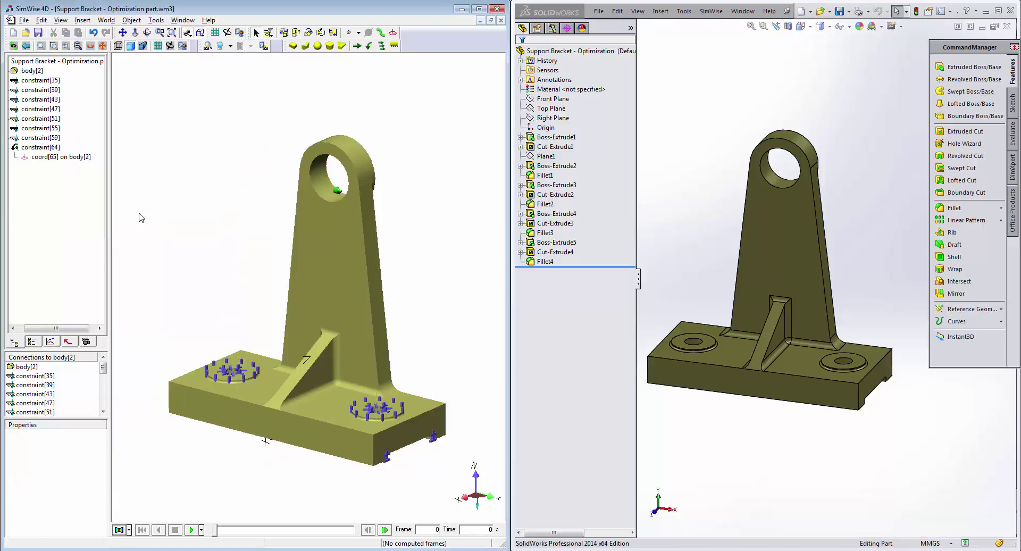
{"action": "left_click", "coordinate": [119, 530]}
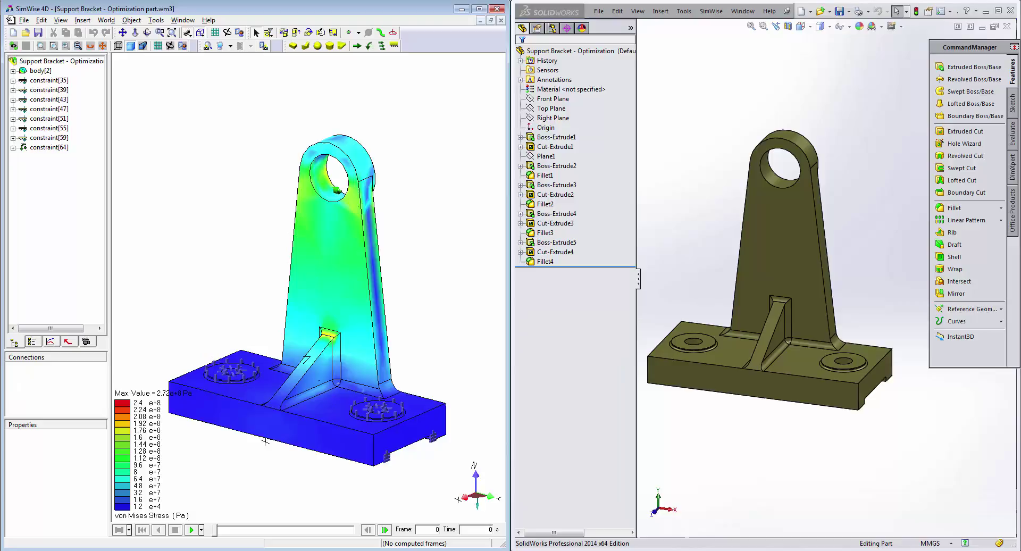
Open Tools > Optimize Model, check Gusset Height as a design variable and select Ear Bottom Width.
{"action": "left_click", "coordinate": [155, 20]}
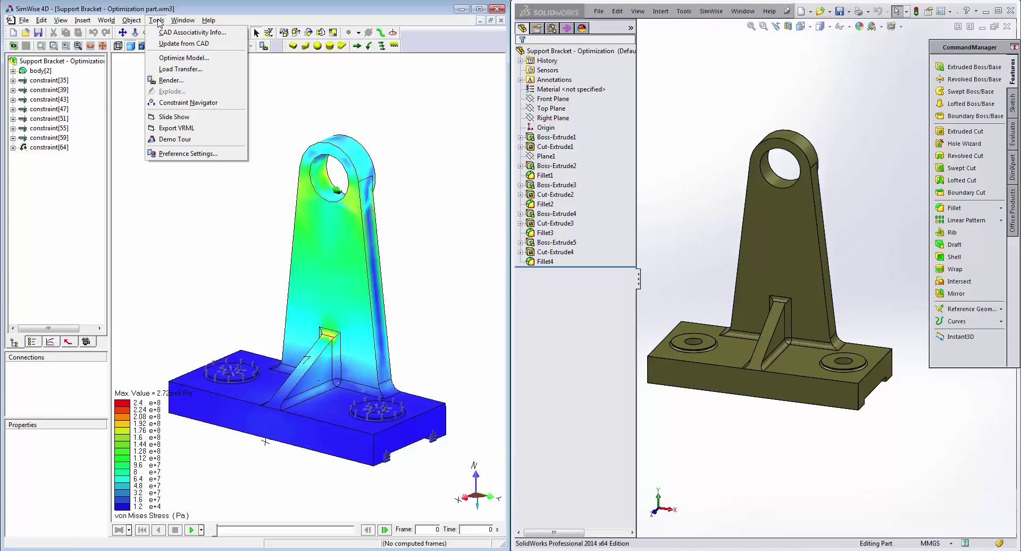
{"action": "left_click", "coordinate": [222, 59]}
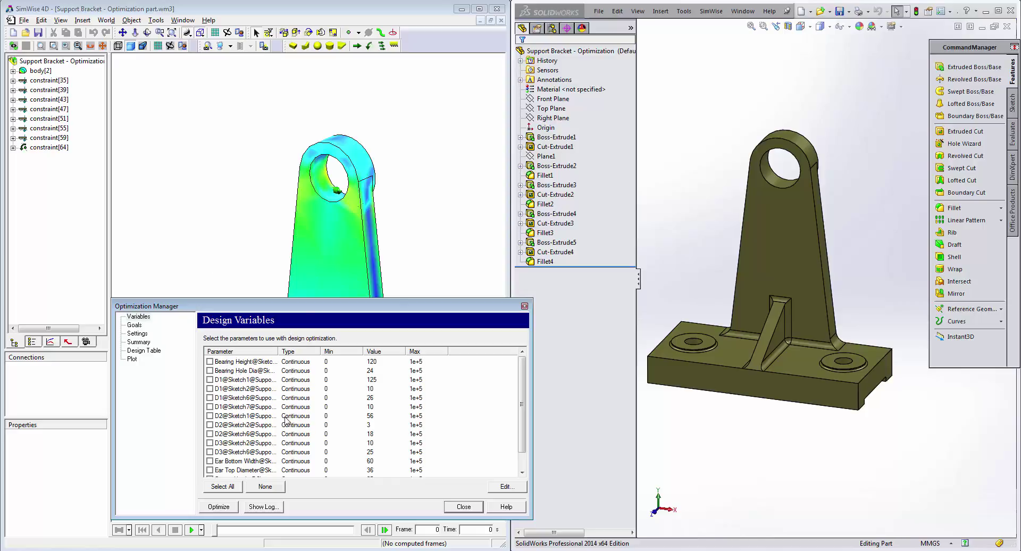
{"action": "left_click_drag", "start_coordinate": [524, 378], "coordinate": [524, 396]}
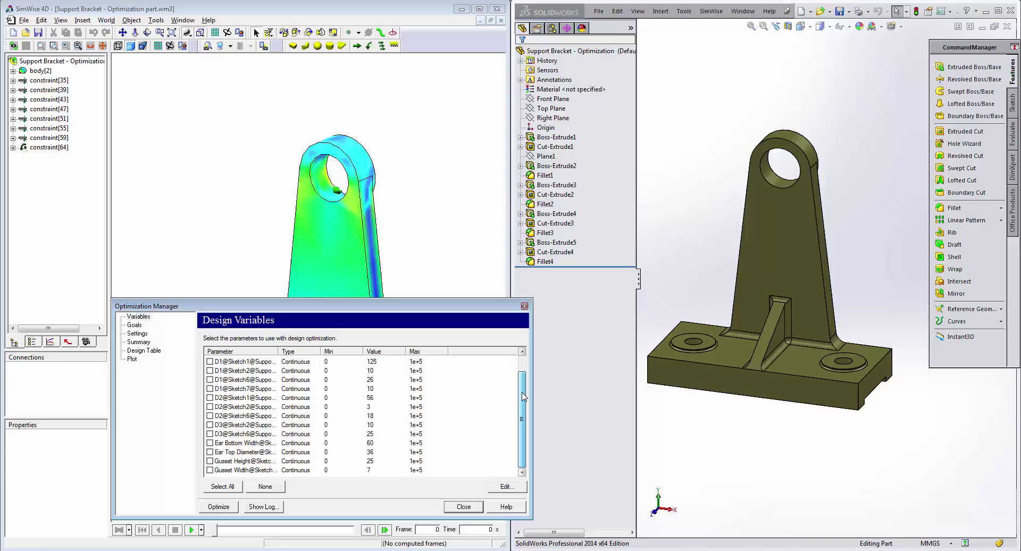
{"action": "left_click", "coordinate": [210, 461]}
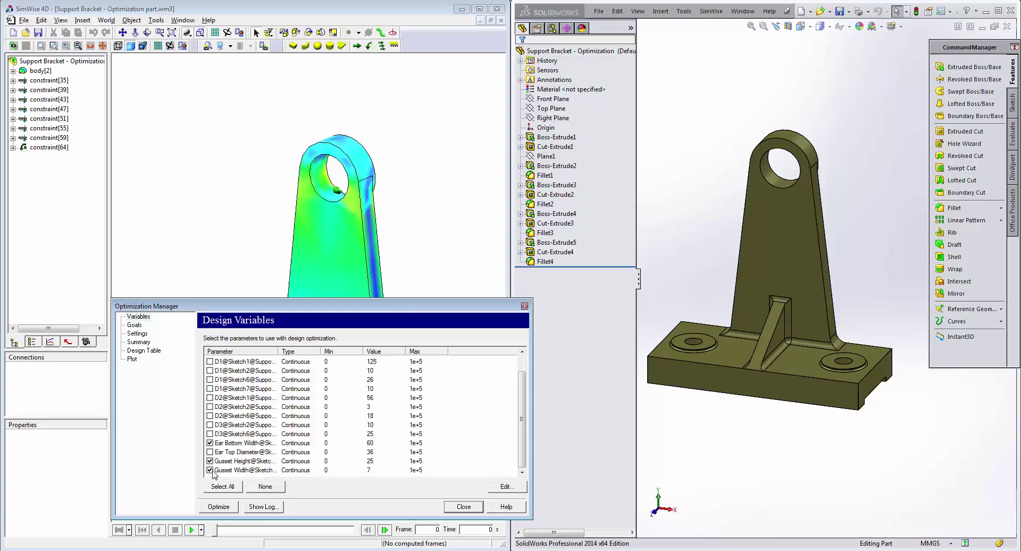
{"action": "left_click", "coordinate": [246, 445]}
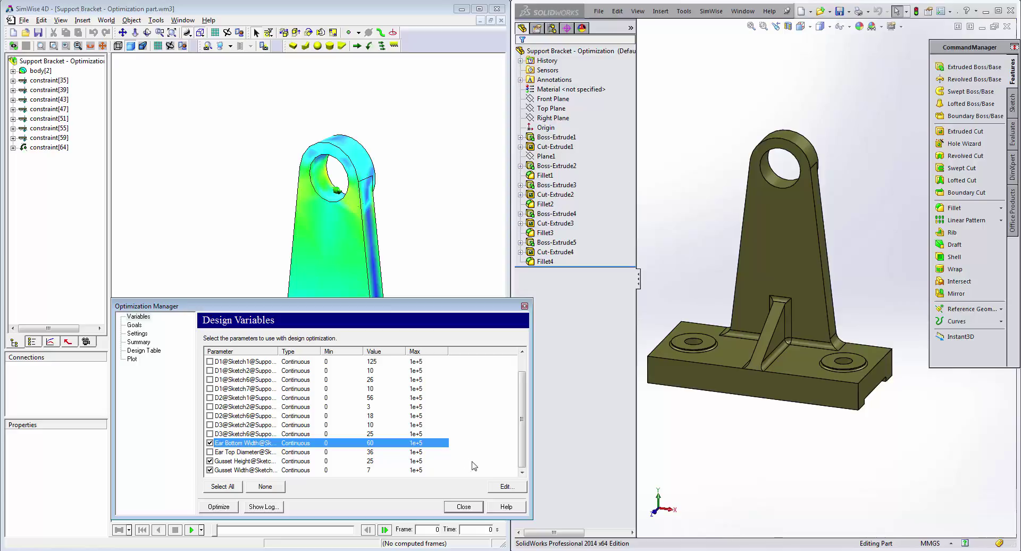
Give Ear Bottom Width a minimum of 36, maximum of 100 and 65 steps.
{"action": "left_click", "coordinate": [505, 486]}
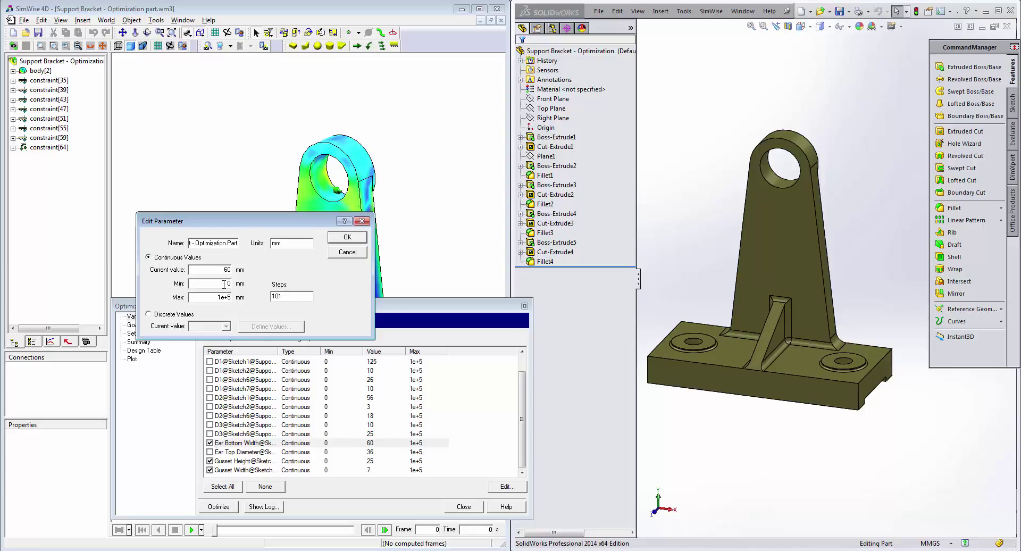
{"action": "type", "text": "36"}
{"action": "double_click", "coordinate": [227, 297]}
{"action": "type", "text": "100"}
{"action": "double_click", "coordinate": [277, 296]}
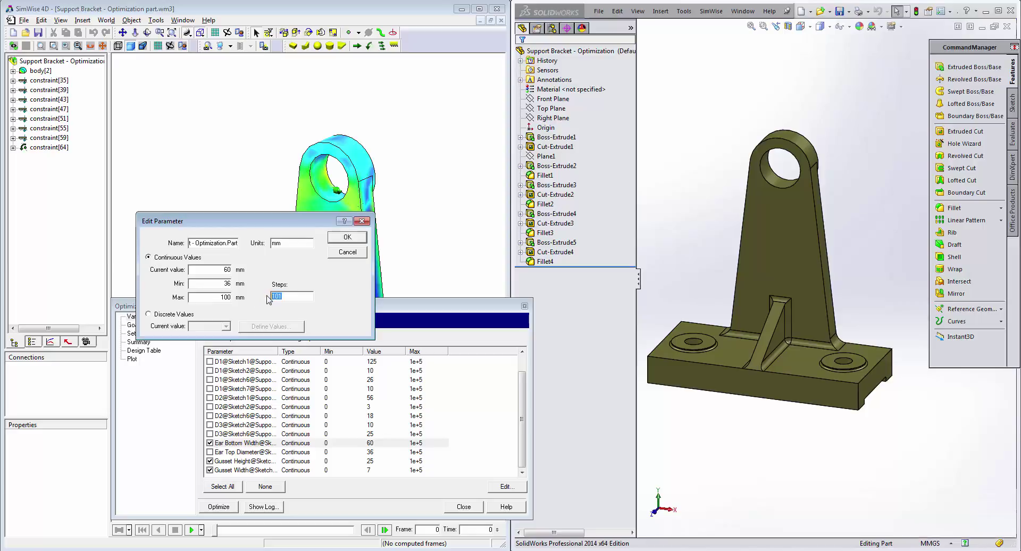
{"action": "type", "text": "65"}
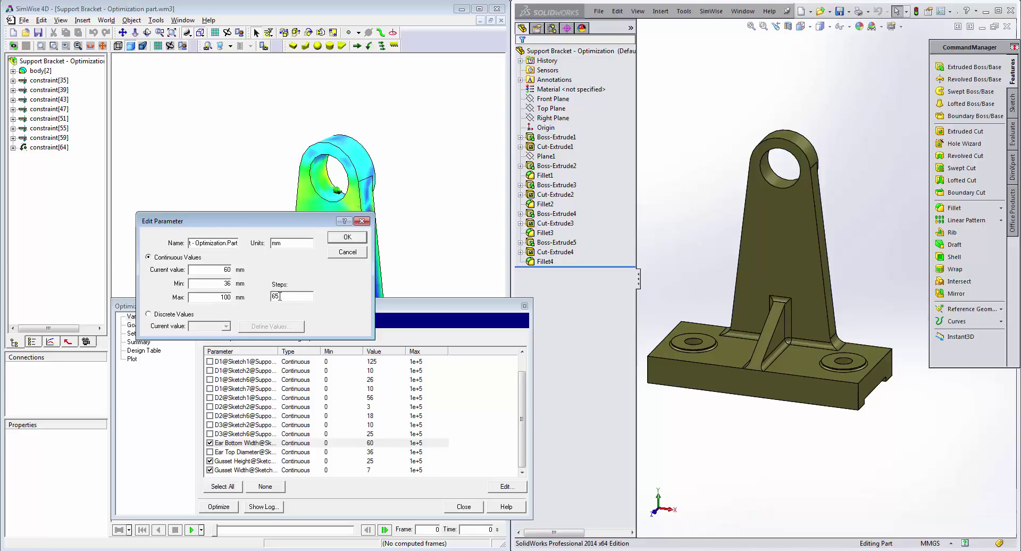
{"action": "left_click", "coordinate": [347, 237]}
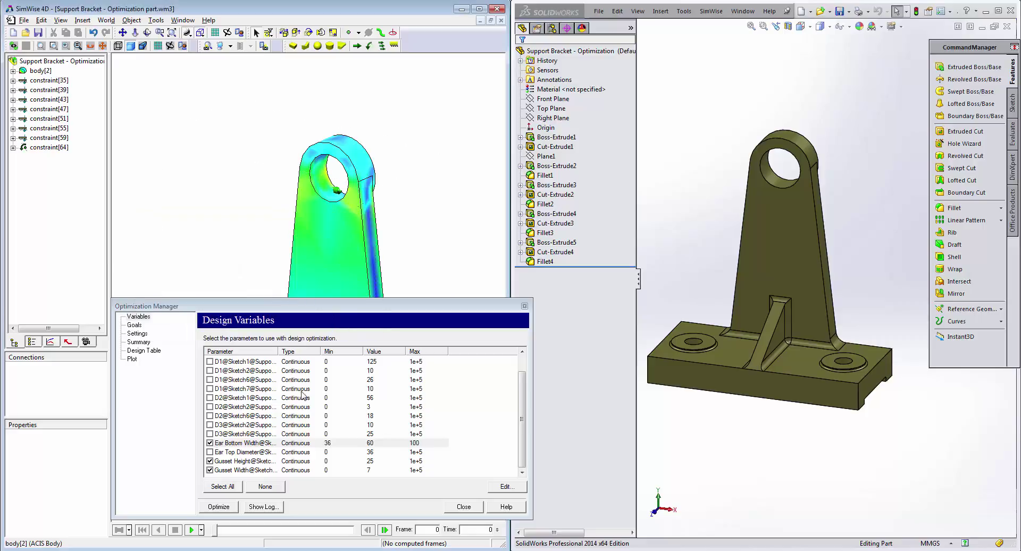
Give Gusset Height a minimum of 25 mm and a maximum of 100 mm.
{"action": "left_click", "coordinate": [241, 461]}
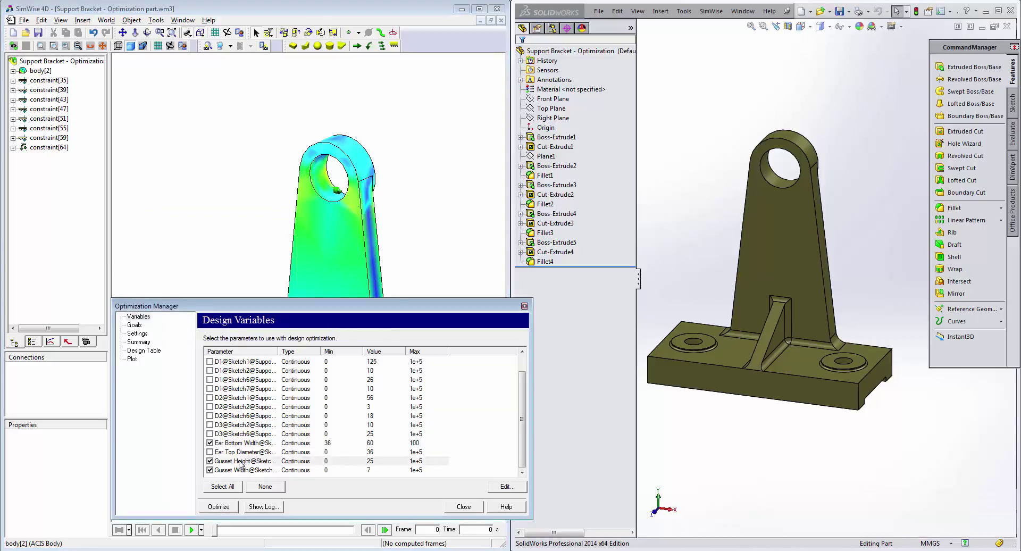
{"action": "left_click", "coordinate": [505, 486]}
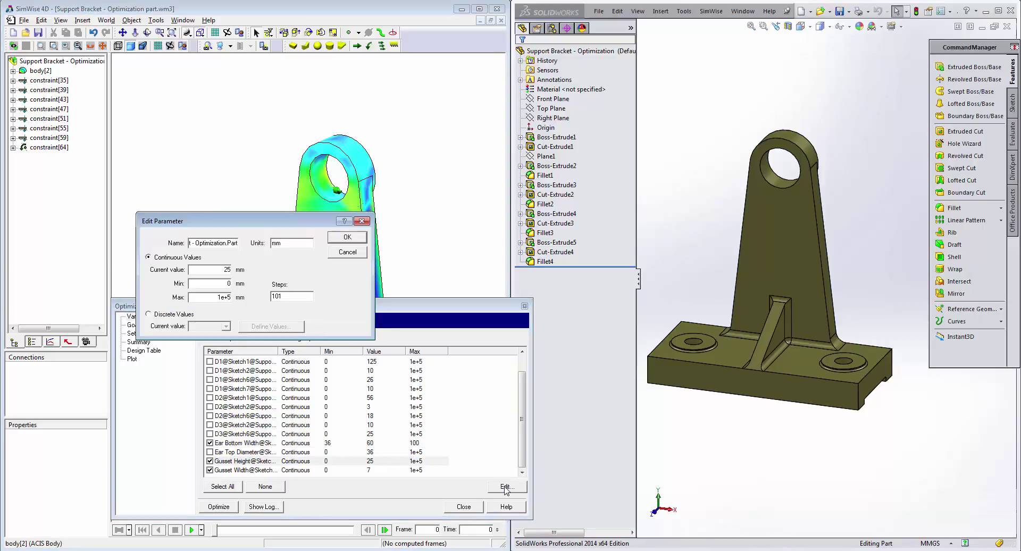
{"action": "left_click", "coordinate": [215, 285]}
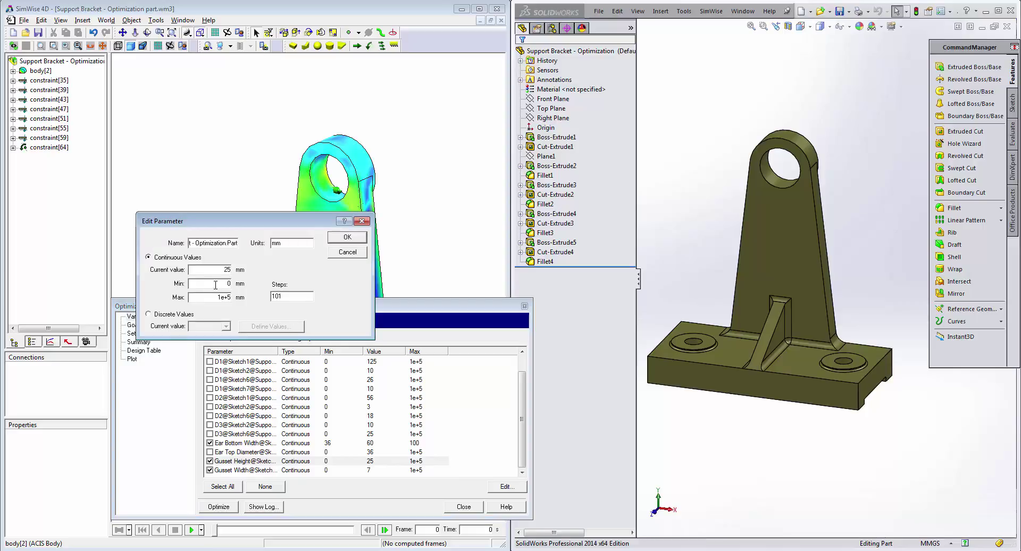
{"action": "key", "text": "Delete"}
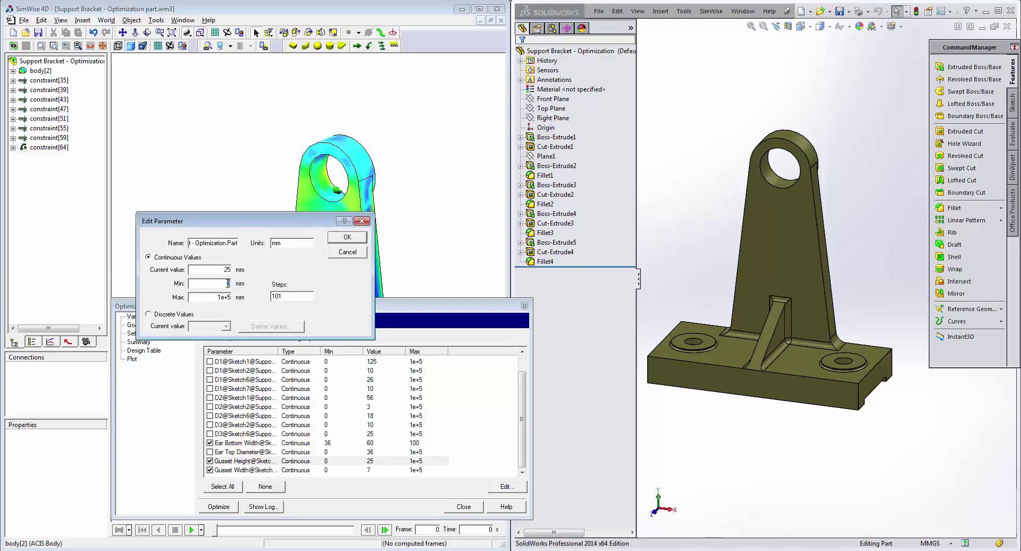
{"action": "type", "text": "25"}
{"action": "key", "text": "Tab"}
{"action": "type", "text": "100"}
{"action": "type", "text": "7"}
{"action": "type", "text": "6"}
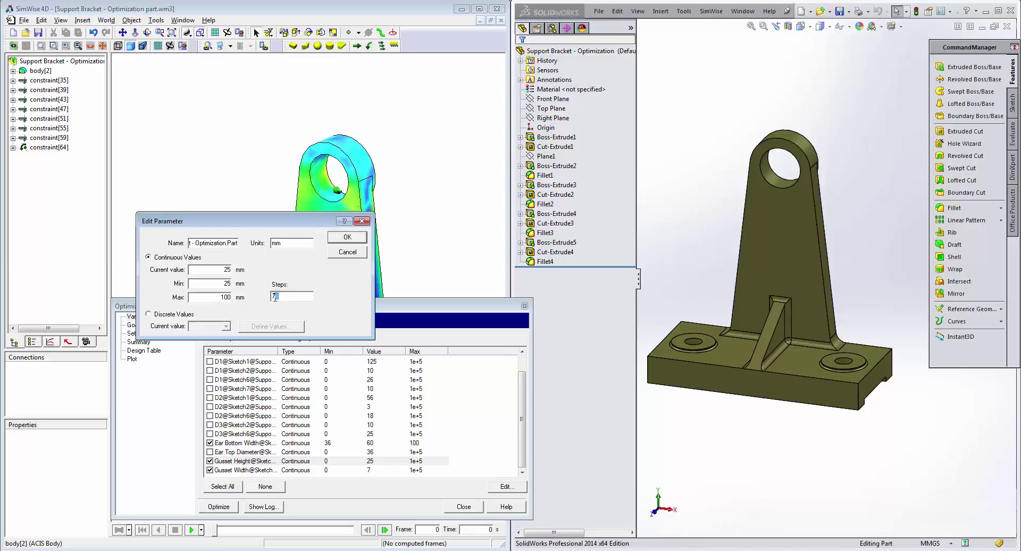
{"action": "double_click", "coordinate": [274, 296]}
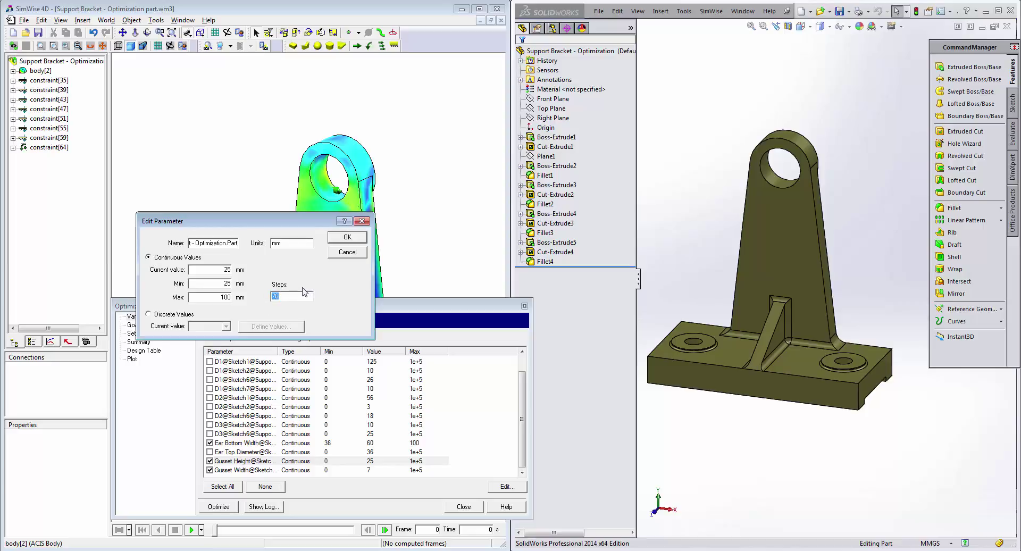
{"action": "left_click", "coordinate": [344, 237]}
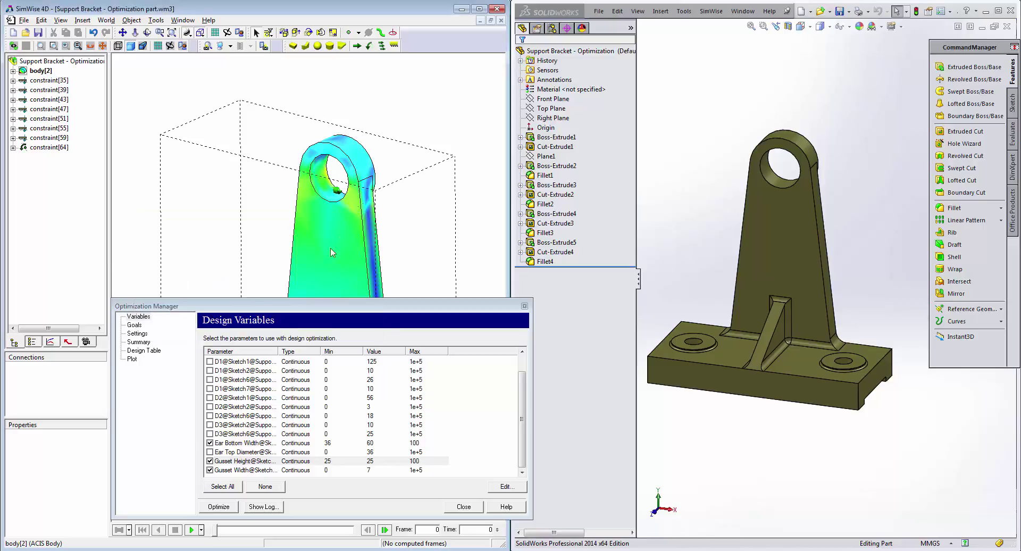
Bound the Gusset Width variable to Min 4, Max 12 mm with 9 steps.
{"action": "left_click", "coordinate": [268, 470]}
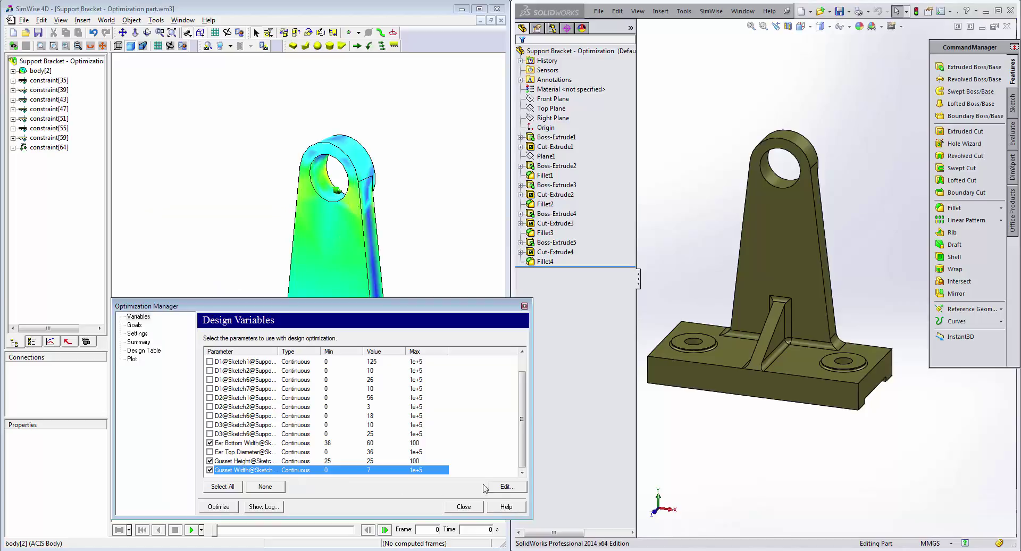
{"action": "left_click", "coordinate": [508, 487]}
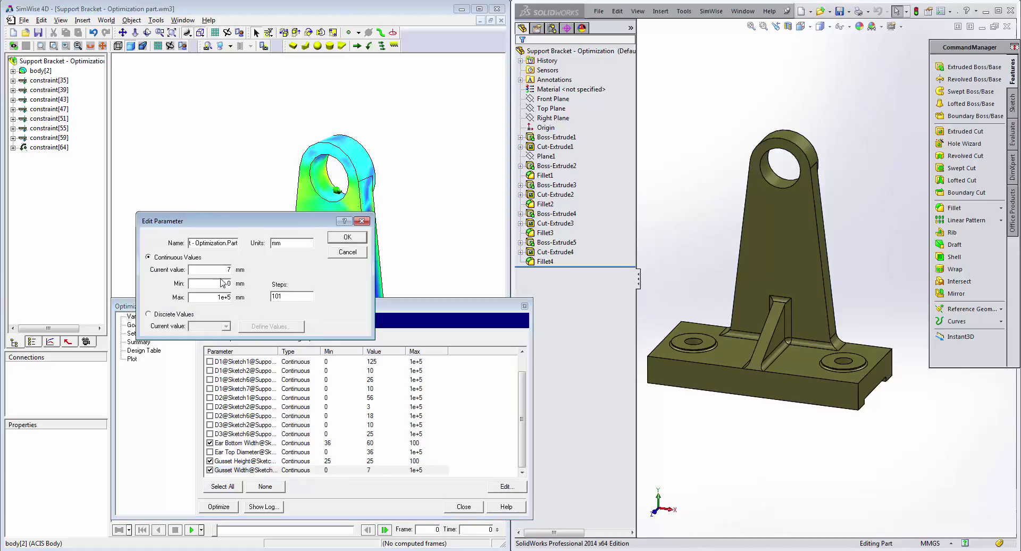
{"action": "type", "text": "4"}
{"action": "type", "text": "12"}
{"action": "double_click", "coordinate": [285, 298]}
{"action": "type", "text": "9"}
{"action": "left_click", "coordinate": [346, 237]}
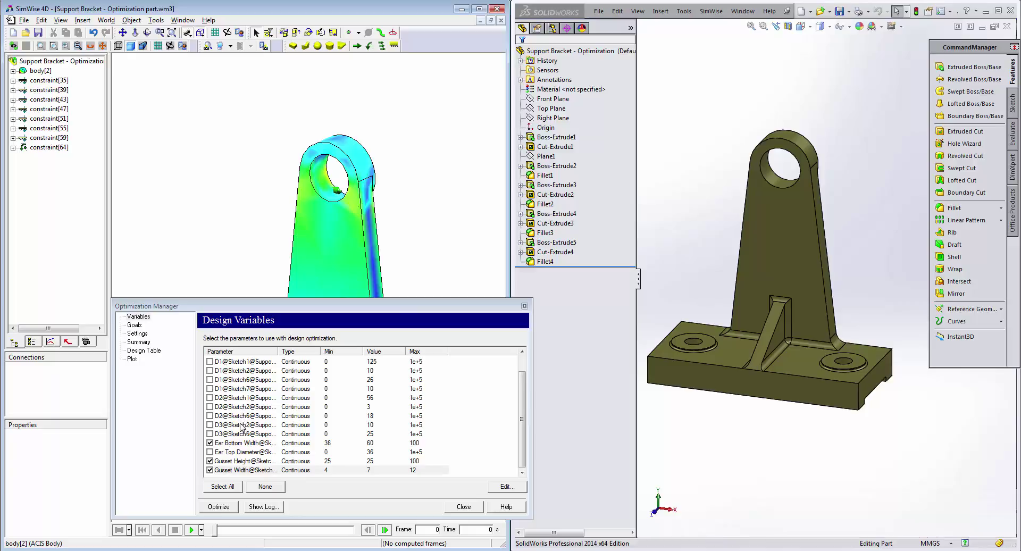
{"action": "left_click", "coordinate": [135, 325]}
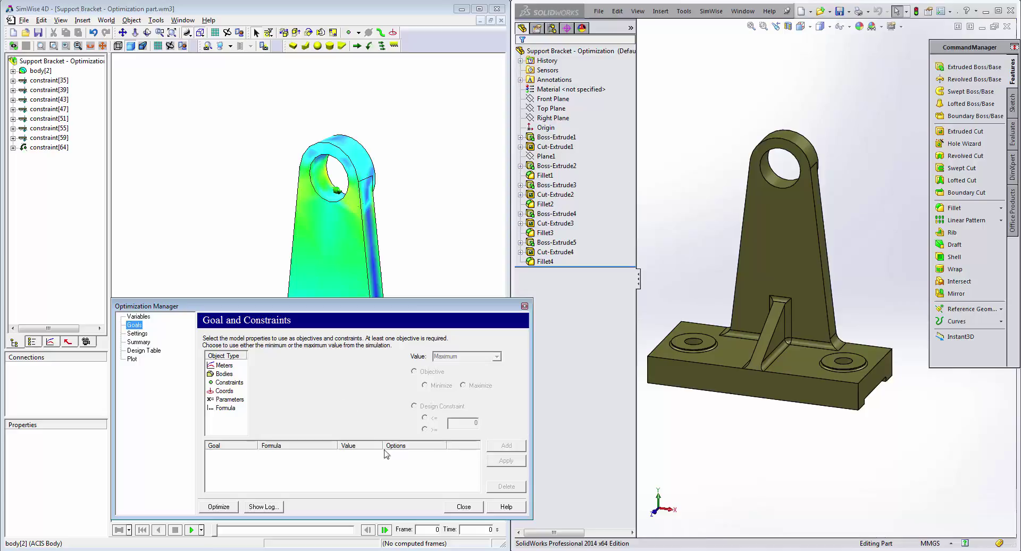
Add an FEA Result meter for body[2]'s maximum von Mises stress, then reopen Optimize Model.
{"action": "left_click", "coordinate": [464, 508]}
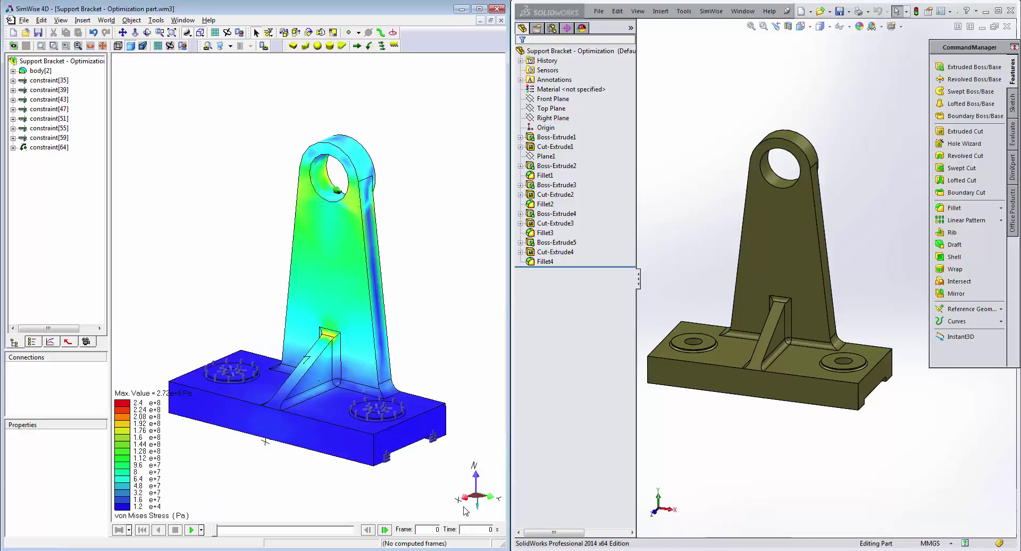
{"action": "left_click", "coordinate": [330, 248]}
{"action": "right_click", "coordinate": [329, 248]}
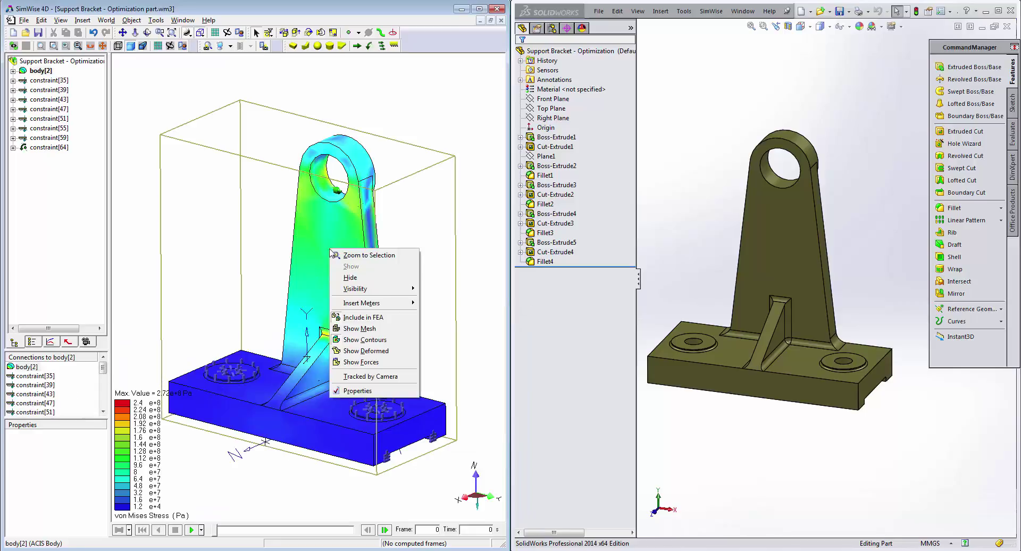
{"action": "mouse_move", "coordinate": [363, 306]}
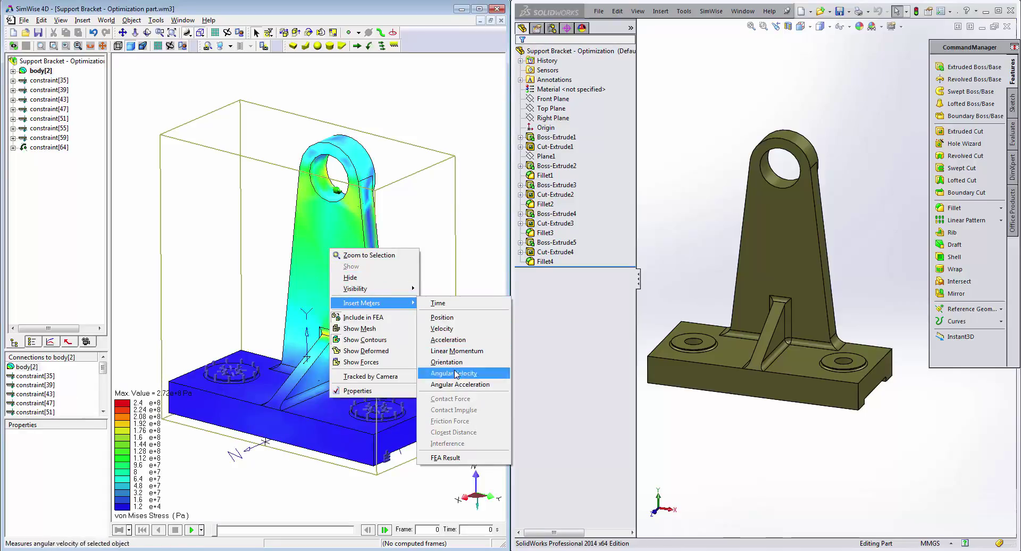
{"action": "left_click", "coordinate": [442, 457]}
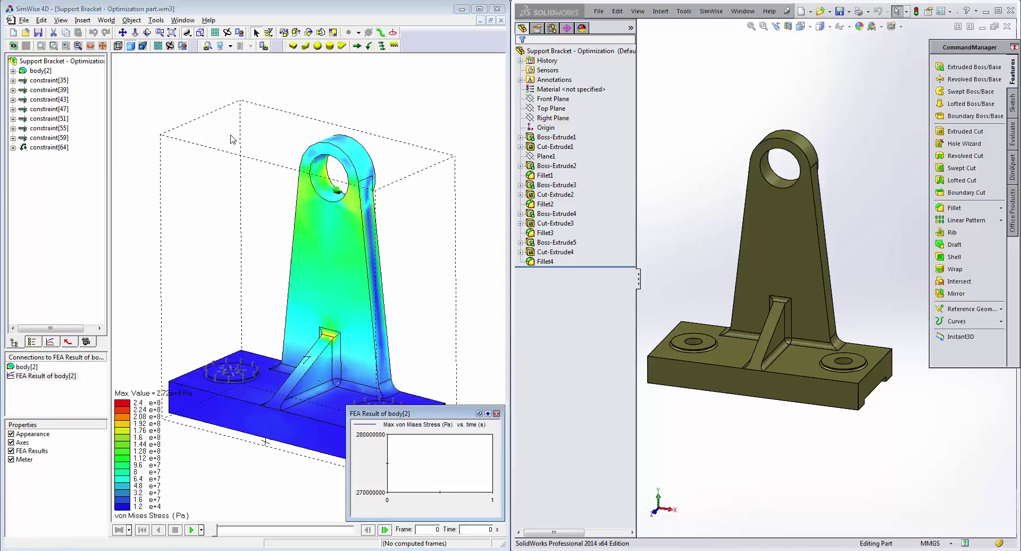
{"action": "left_click", "coordinate": [156, 21]}
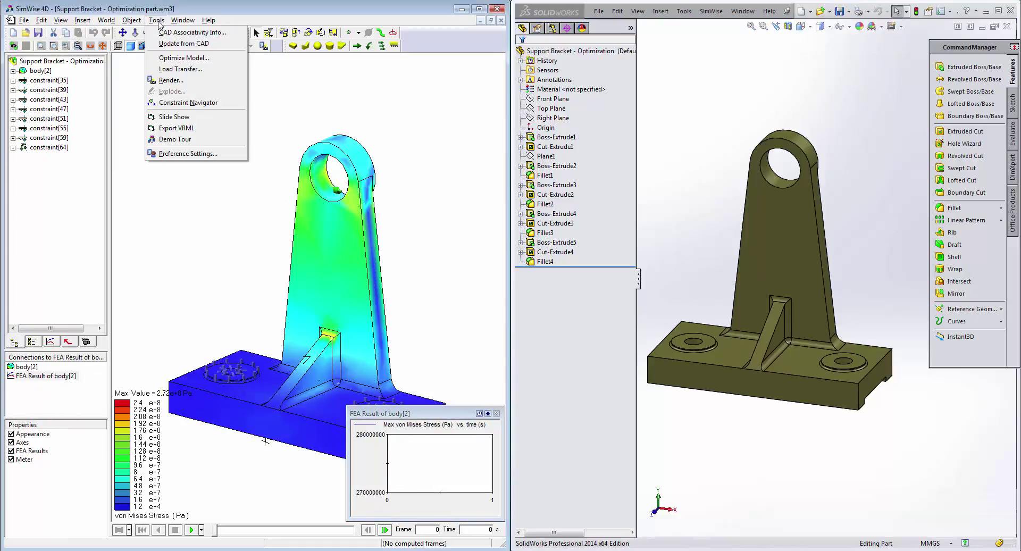
{"action": "left_click", "coordinate": [184, 57]}
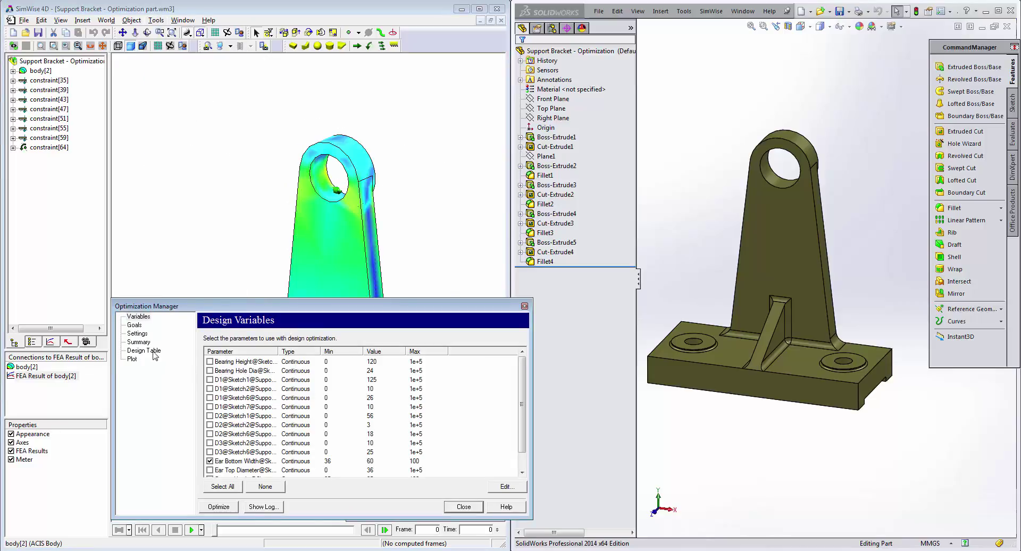
Add a design constraint keeping body[2]'s FEA Result Max von Mises stress ≤ 2.55e8 Pa.
{"action": "left_click", "coordinate": [134, 325]}
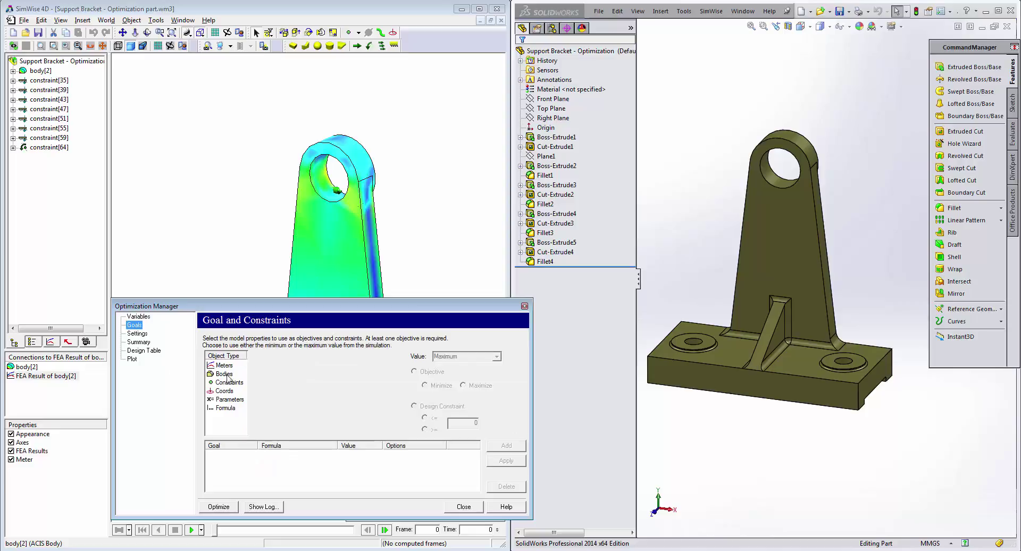
{"action": "left_click", "coordinate": [227, 366]}
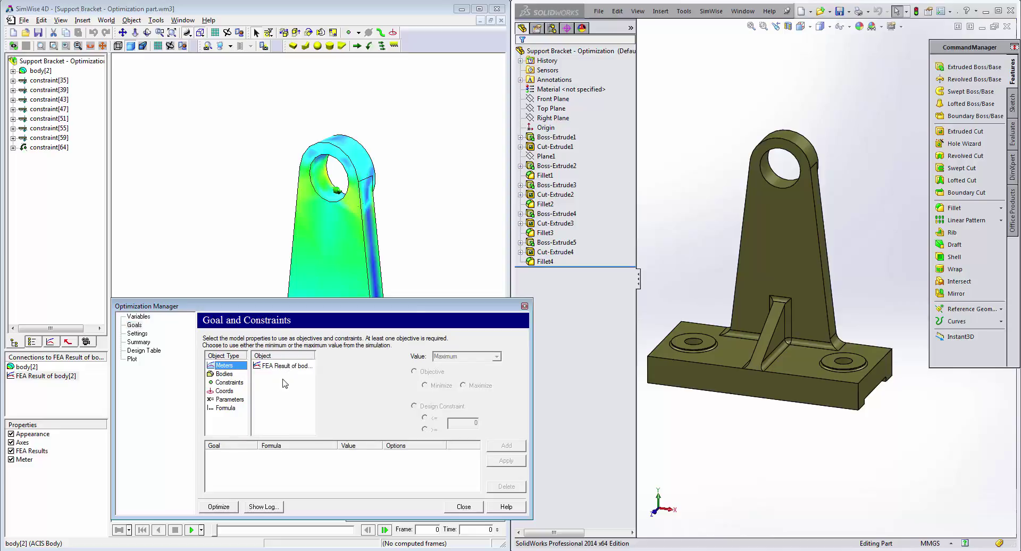
{"action": "left_click", "coordinate": [274, 365]}
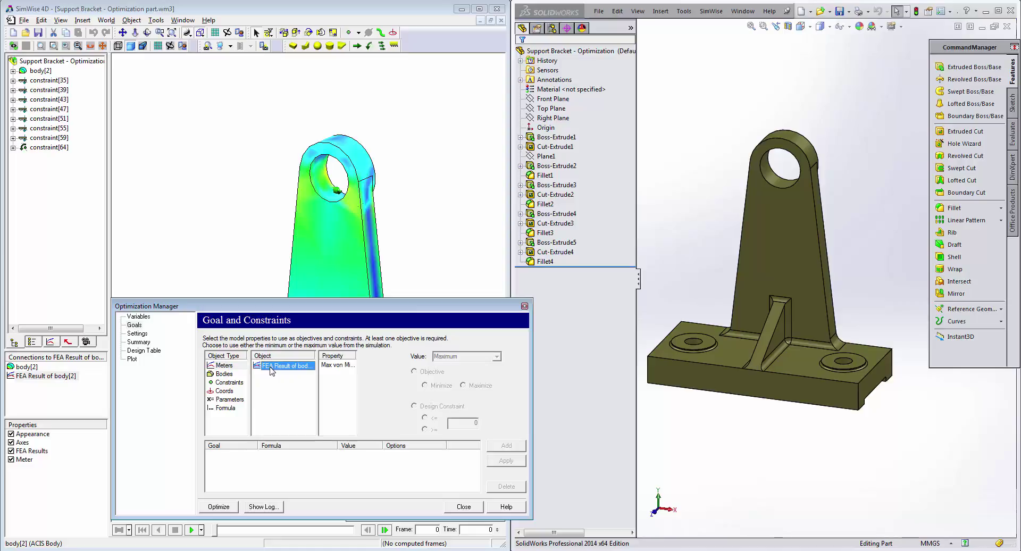
{"action": "left_click", "coordinate": [337, 365]}
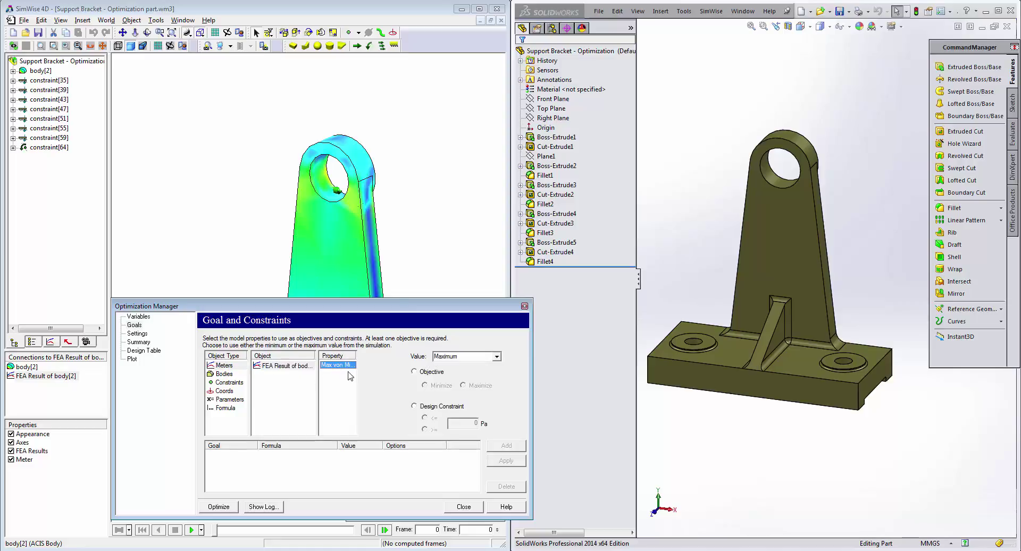
{"action": "left_click", "coordinate": [419, 407]}
{"action": "left_click", "coordinate": [460, 426]}
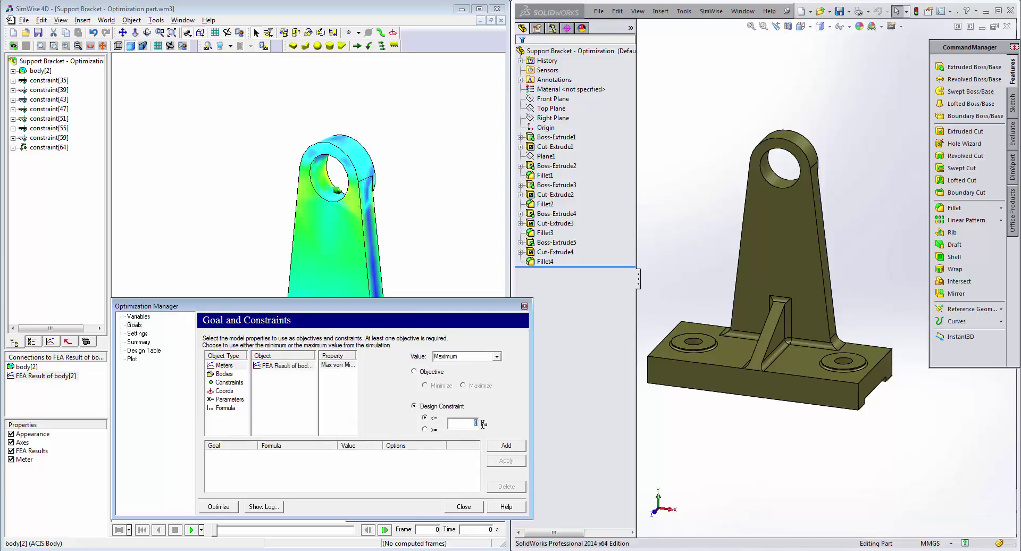
{"action": "key", "text": "Delete"}
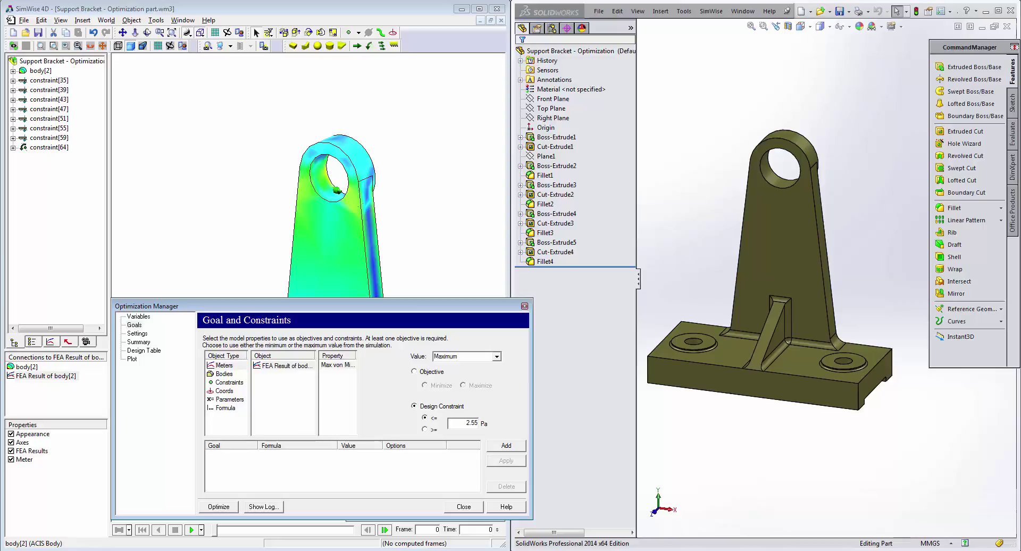
{"action": "type", "text": "2.55e8"}
{"action": "left_click", "coordinate": [365, 275]}
{"action": "left_click", "coordinate": [512, 448]}
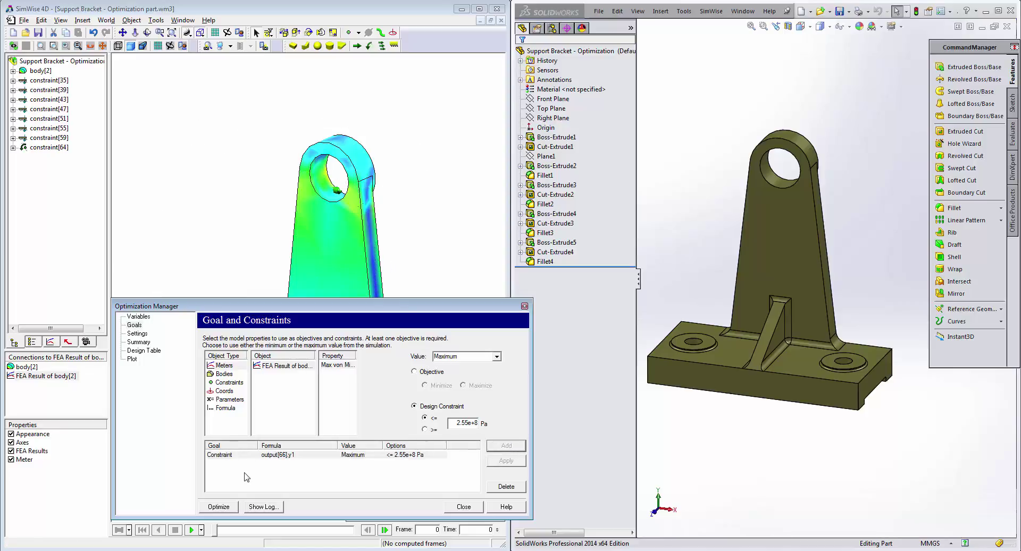
Add an objective minimizing body[2]'s mass, using the Minimum value type.
{"action": "left_click", "coordinate": [222, 376]}
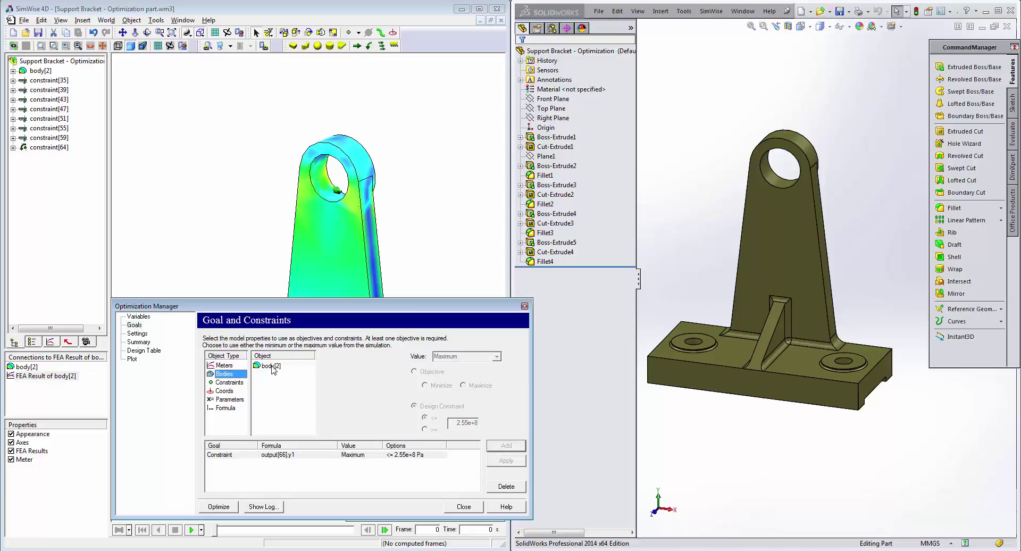
{"action": "left_click", "coordinate": [272, 366]}
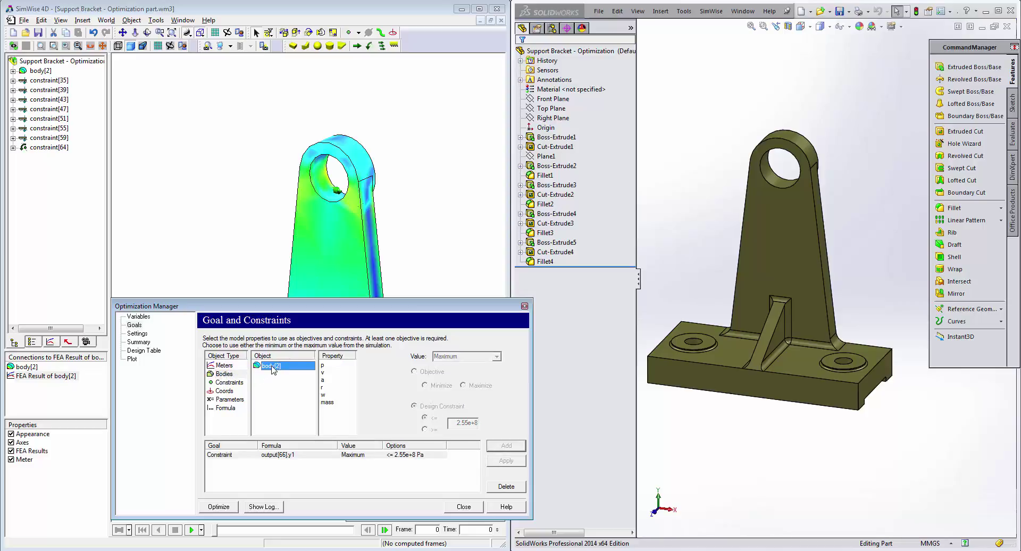
{"action": "left_click", "coordinate": [332, 403]}
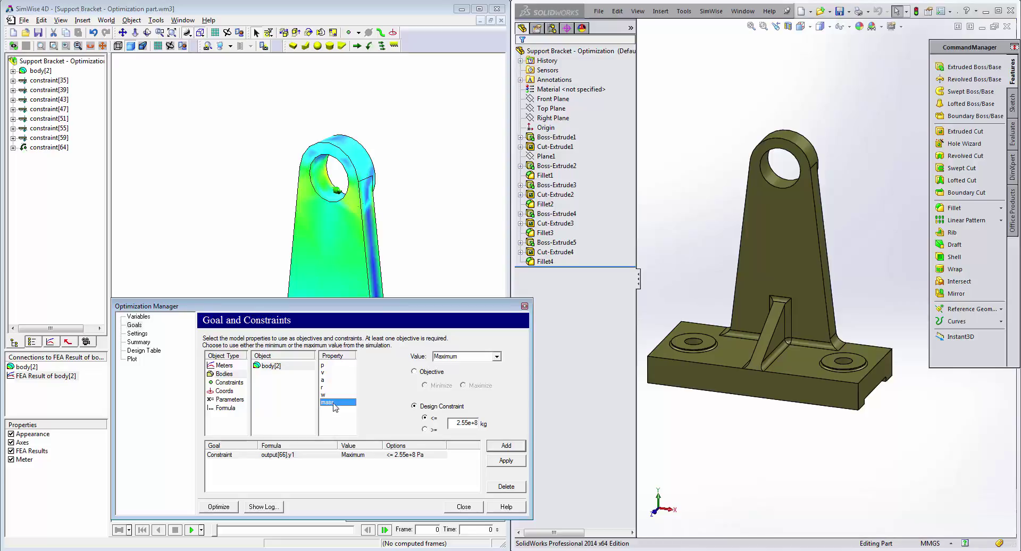
{"action": "left_click", "coordinate": [415, 372]}
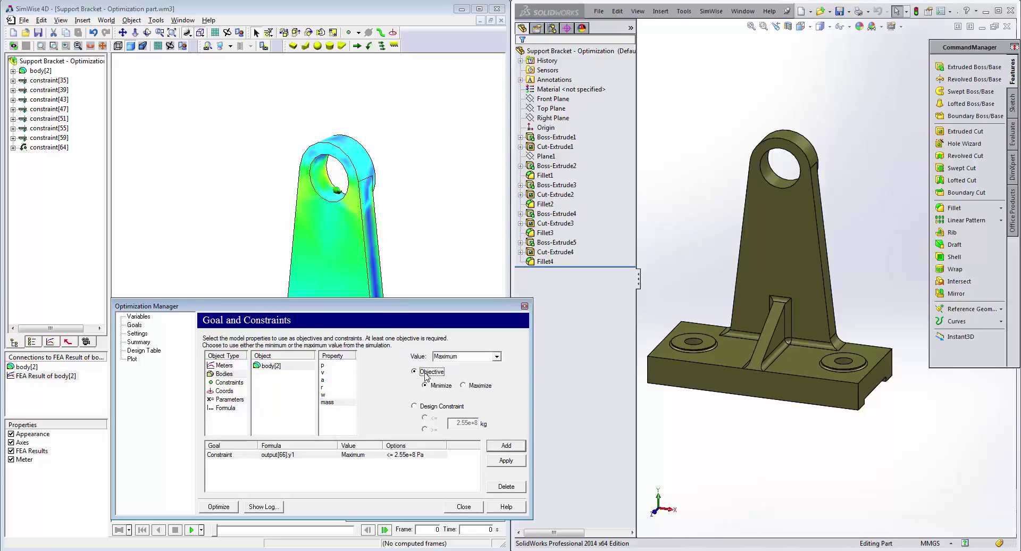
{"action": "left_click", "coordinate": [496, 356]}
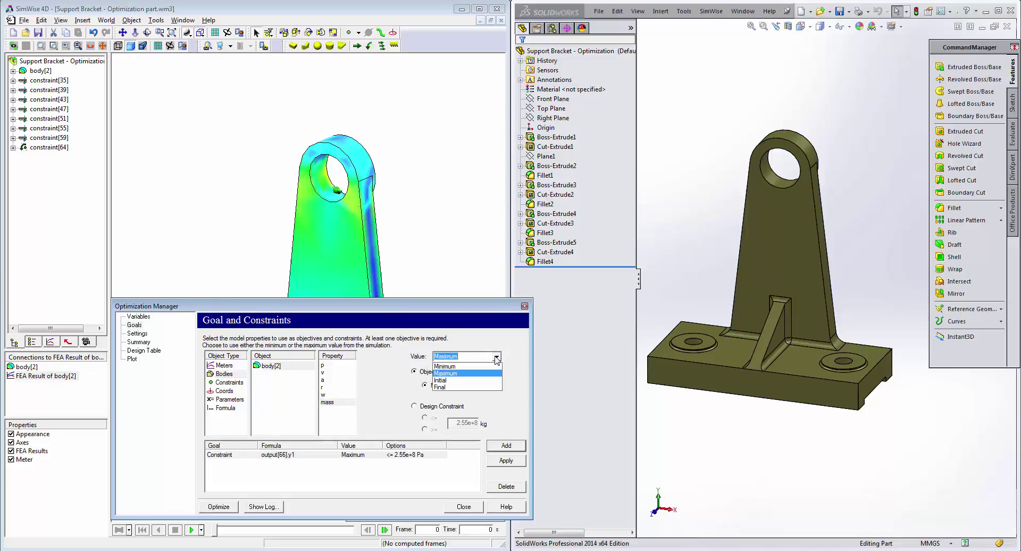
{"action": "left_click", "coordinate": [457, 365]}
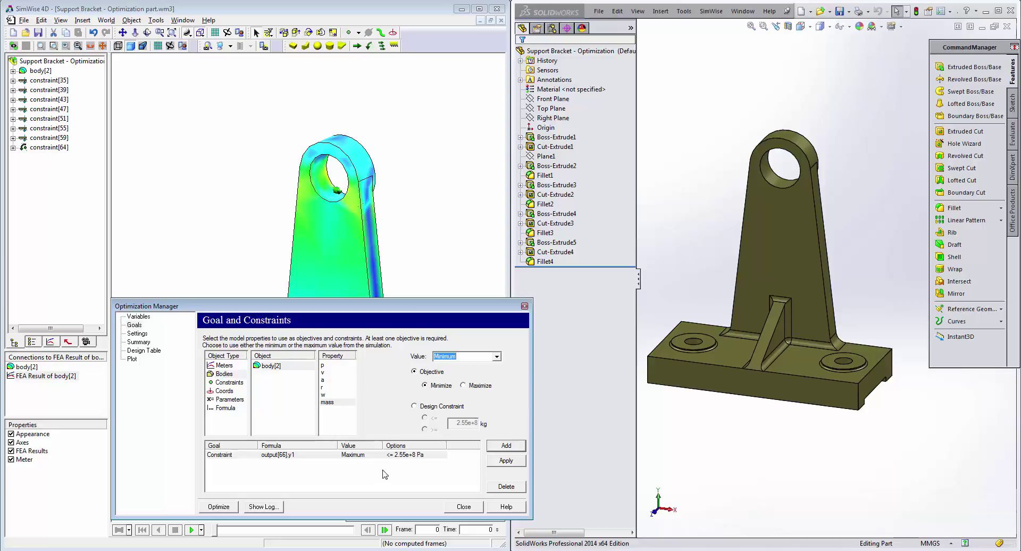
{"action": "left_click", "coordinate": [506, 446]}
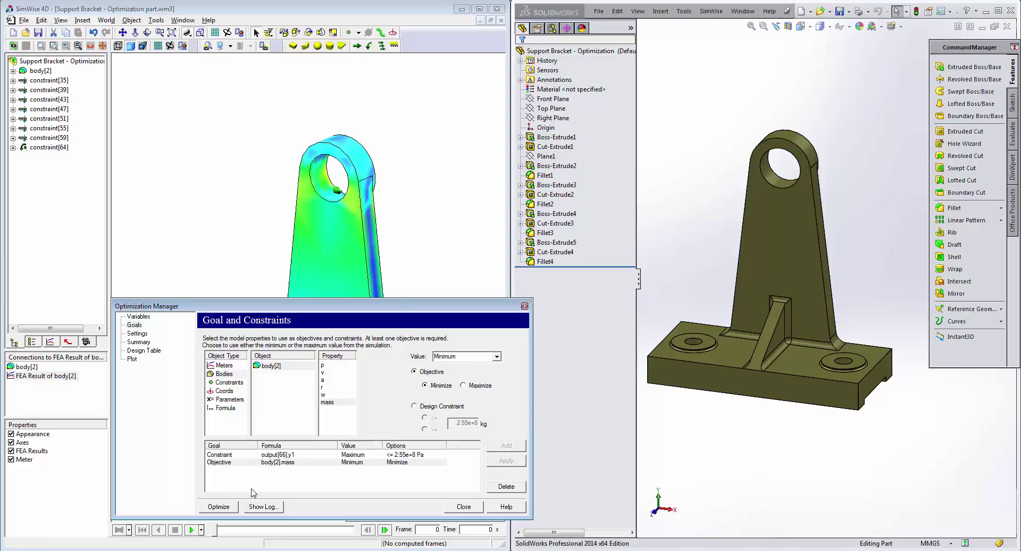
Set 76 design evaluations, with Compute FEA on and Simulate Motion off.
{"action": "left_click", "coordinate": [136, 333]}
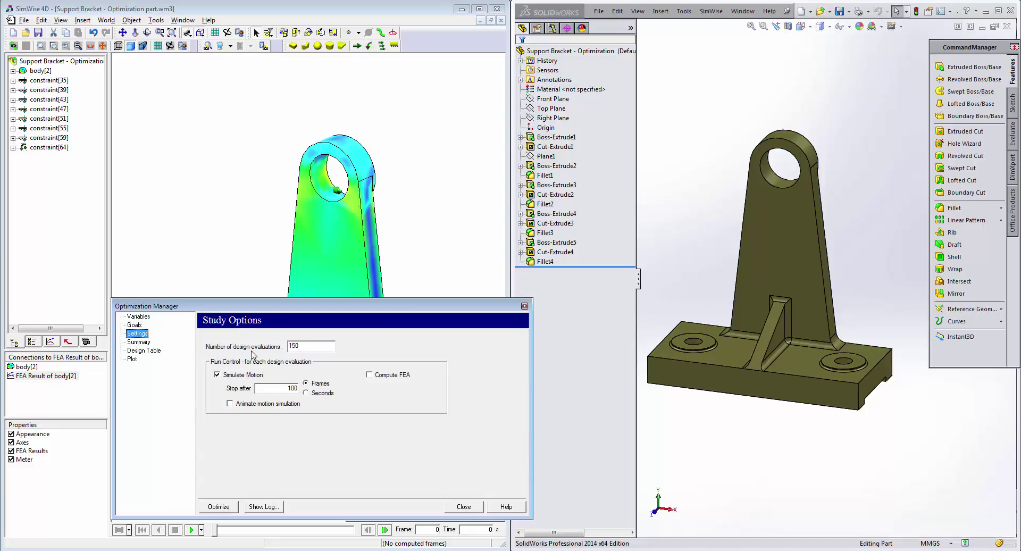
{"action": "left_click", "coordinate": [306, 346]}
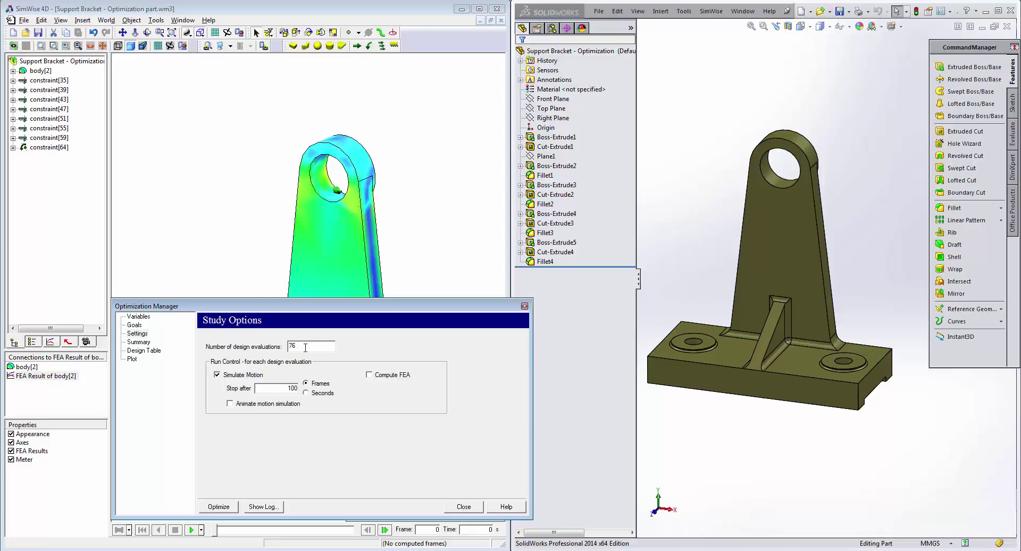
{"action": "left_click", "coordinate": [219, 376]}
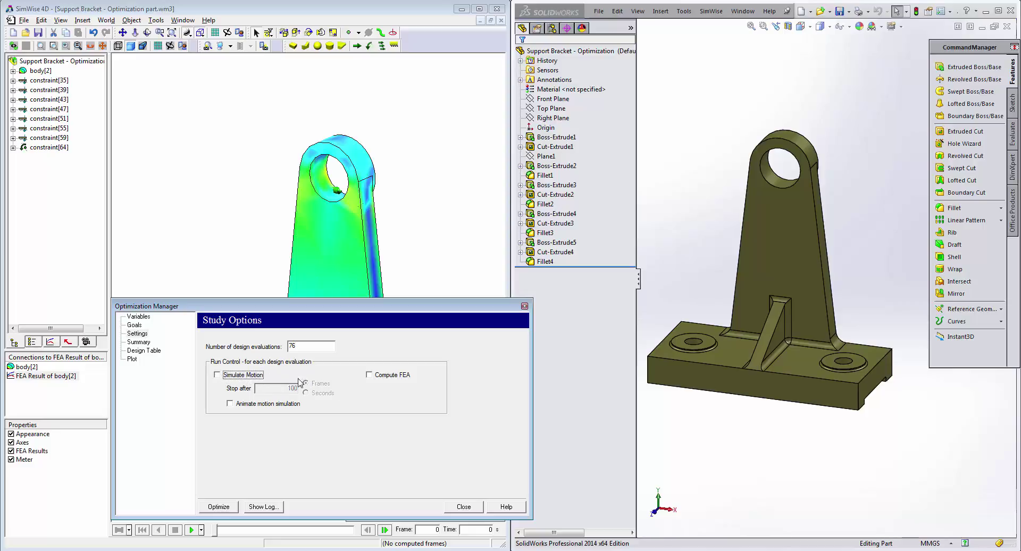
{"action": "left_click", "coordinate": [369, 375]}
Run the optimization and view the Design Table of evaluated designs.
{"action": "left_click", "coordinate": [233, 511]}
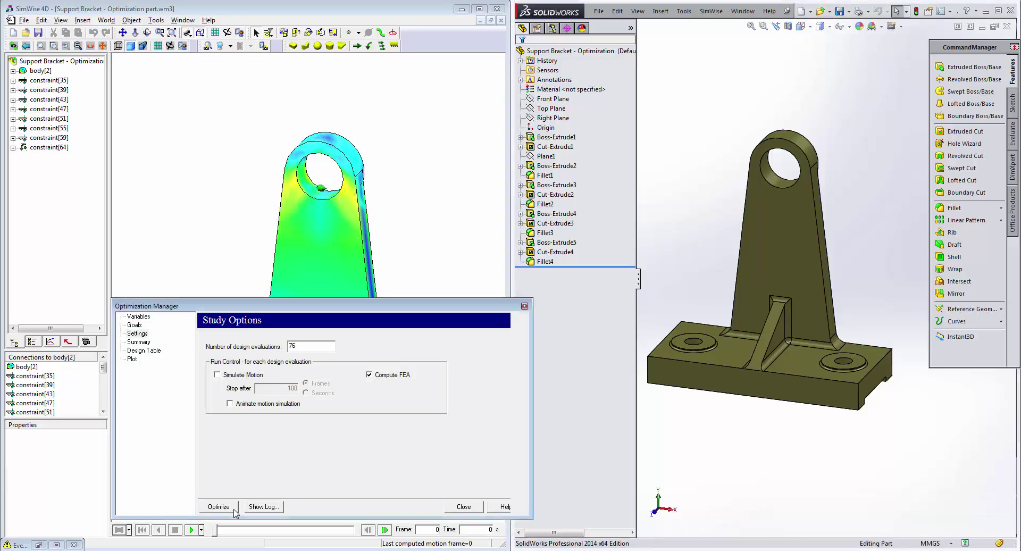
{"action": "left_click", "coordinate": [277, 374]}
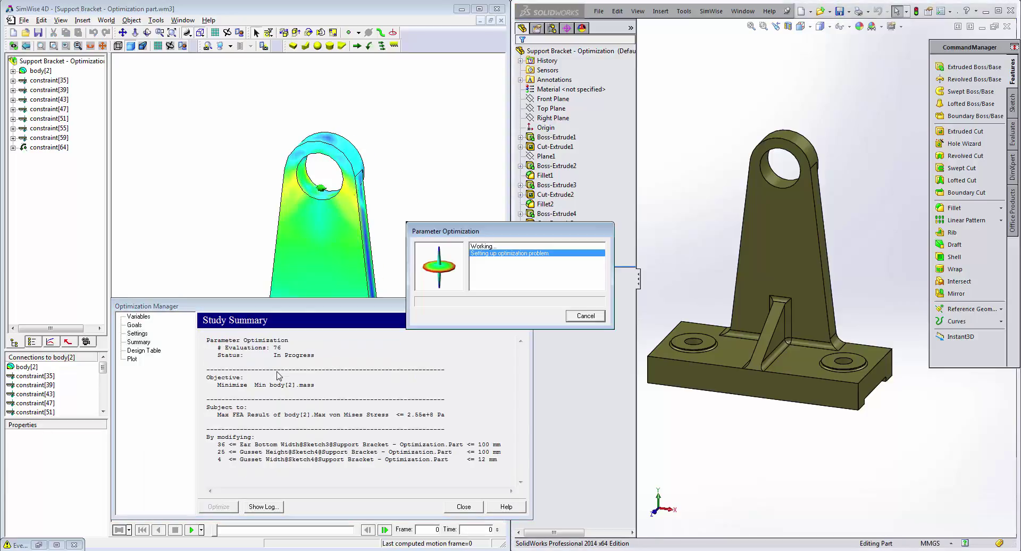
{"action": "left_click", "coordinate": [157, 352]}
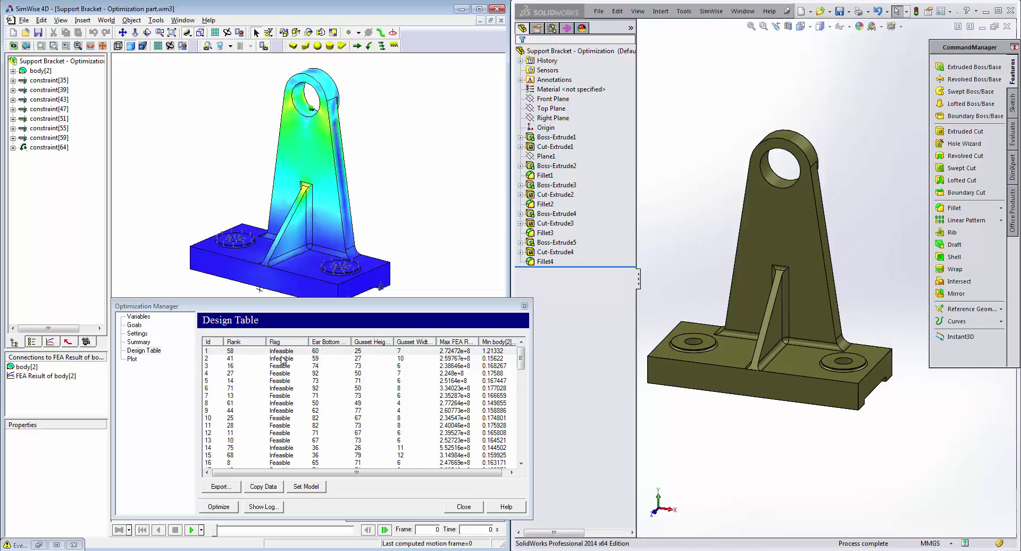
Sort the designs by rank and apply the Rank 1 design, Id 21, to the model.
{"action": "left_click", "coordinate": [237, 344]}
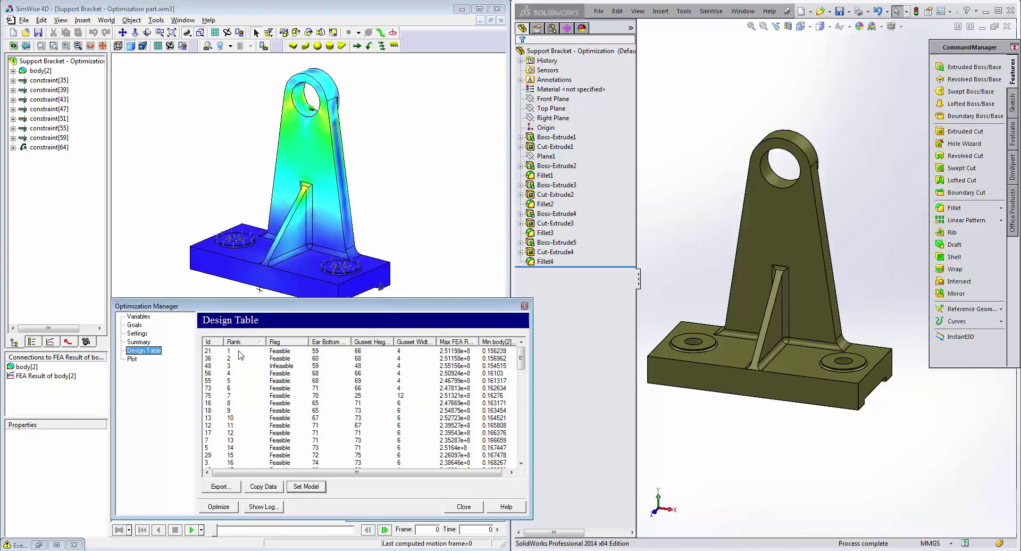
{"action": "left_click", "coordinate": [232, 352]}
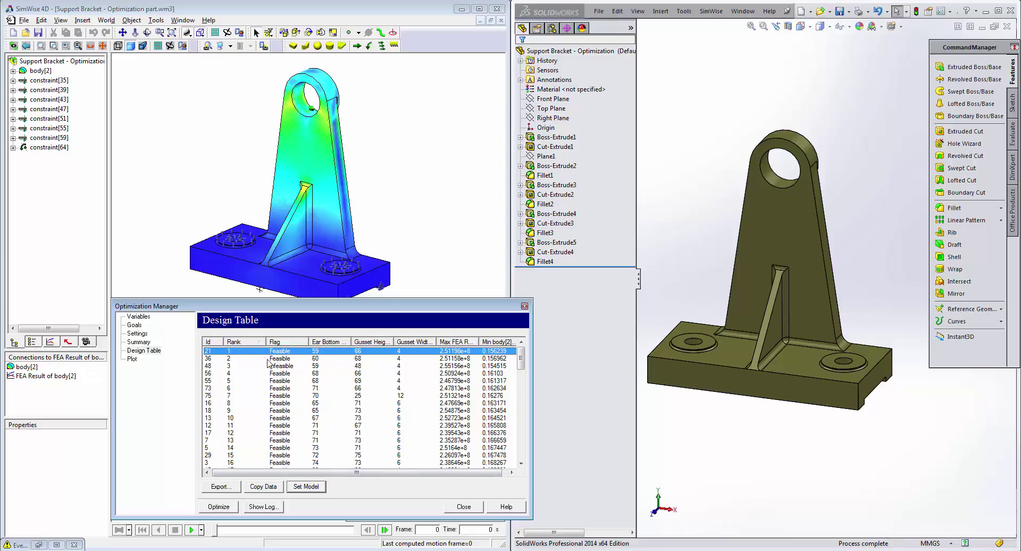
{"action": "left_click", "coordinate": [307, 487]}
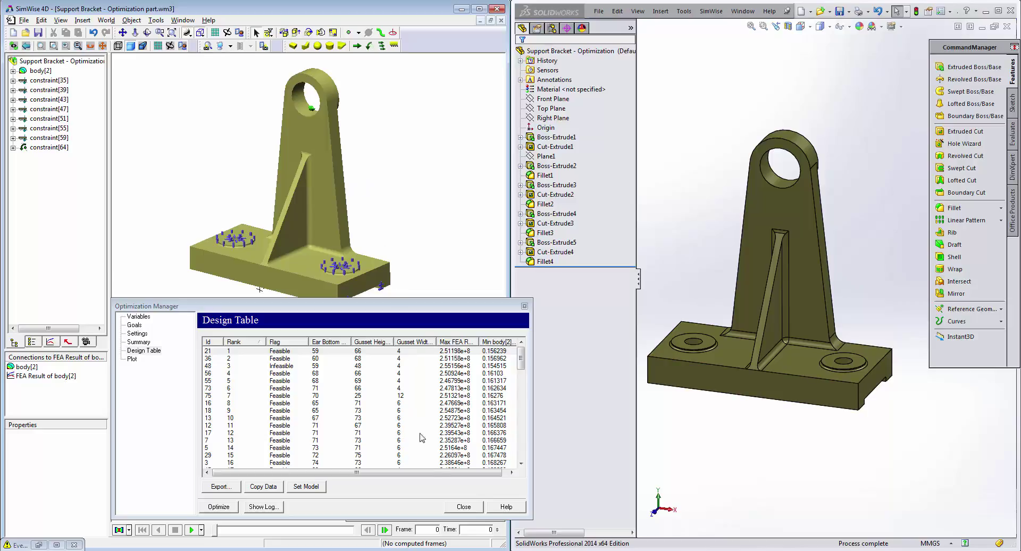
Re-solve the FEA on the optimized bracket and rotate to inspect the von Mises contours.
{"action": "left_click", "coordinate": [463, 506]}
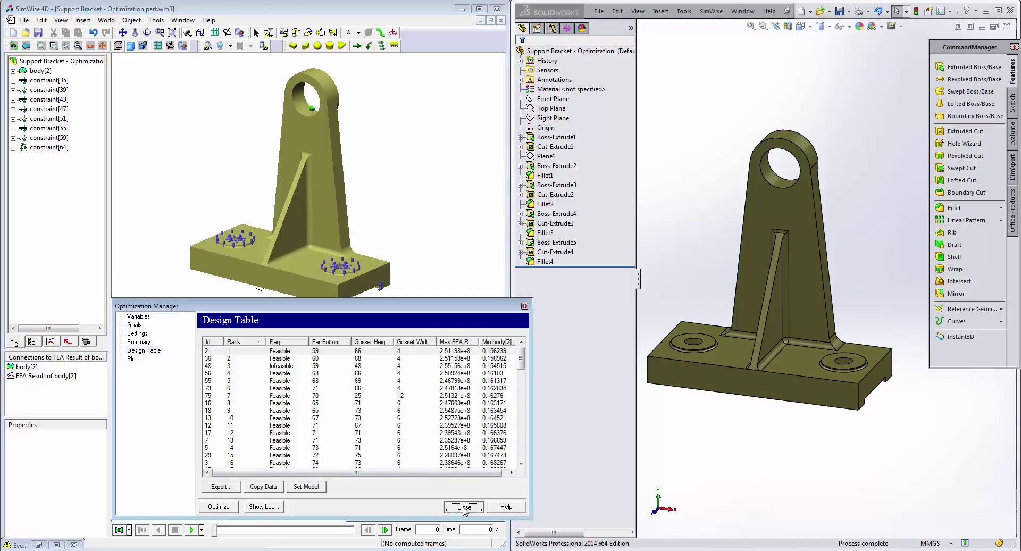
{"action": "left_click", "coordinate": [118, 529]}
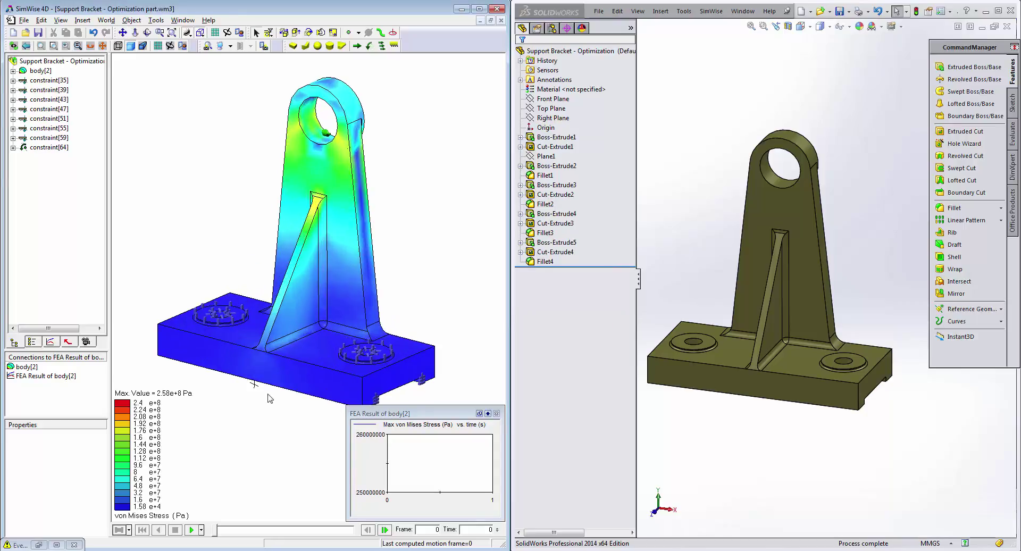
{"action": "left_click_drag", "start_coordinate": [269, 423], "coordinate": [278, 397]}
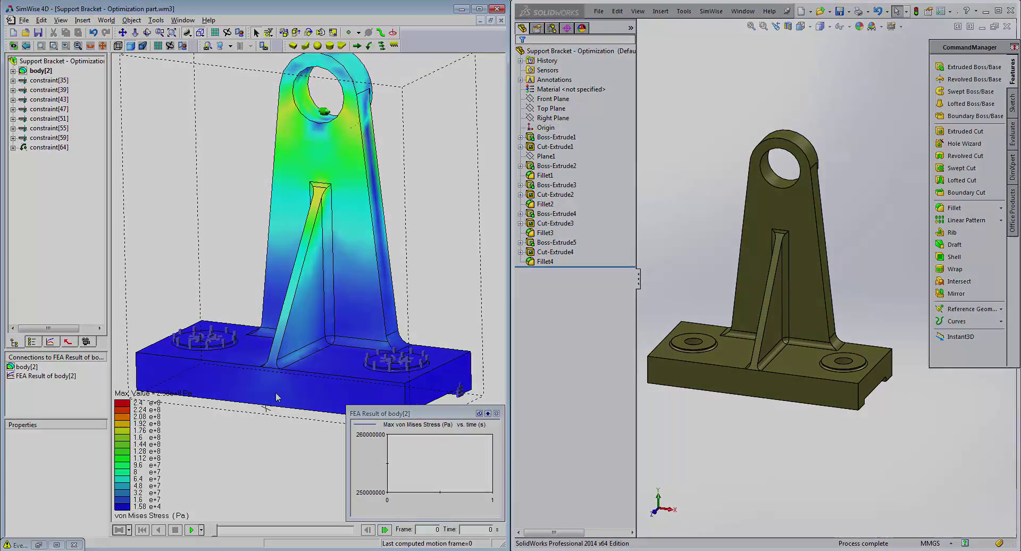